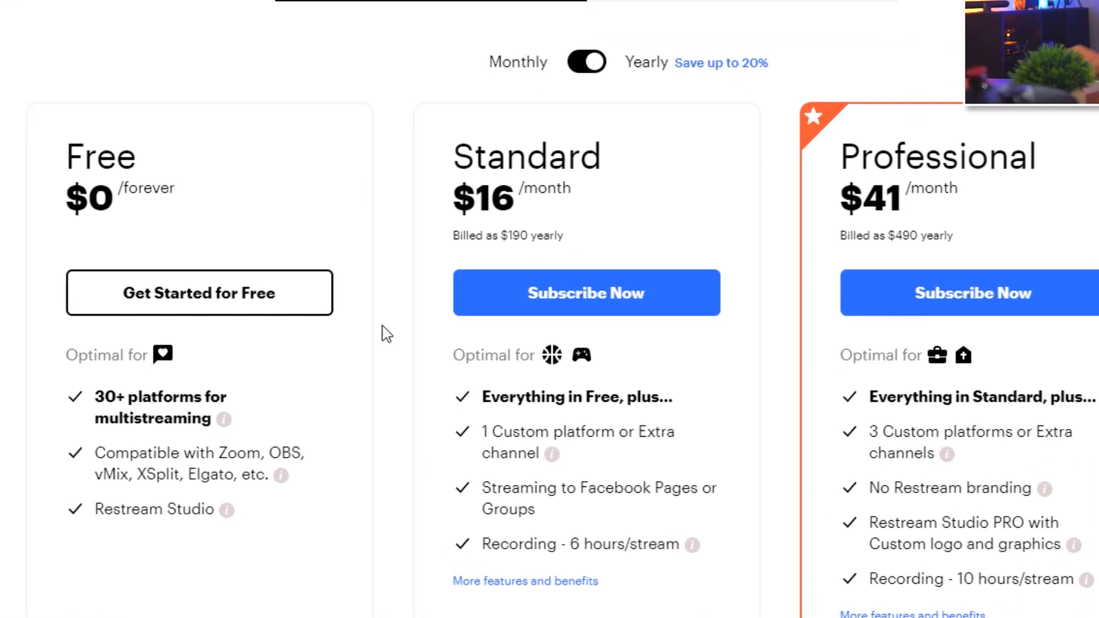
Log in to the Restream account with the saved e-mail and password
mouse_move(552, 364)
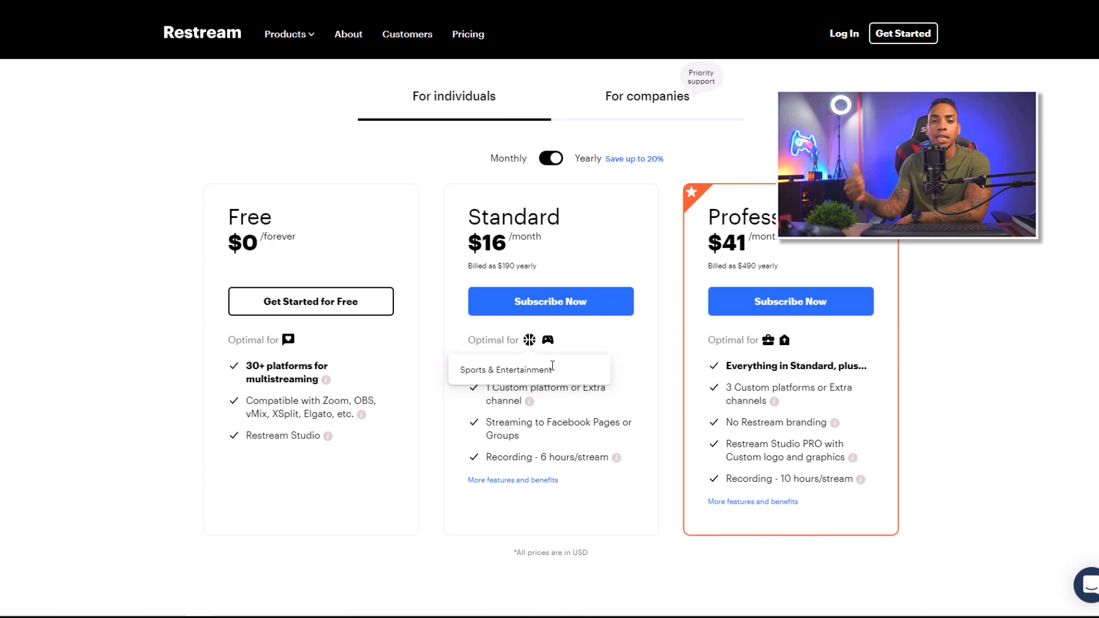
left_click(838, 44)
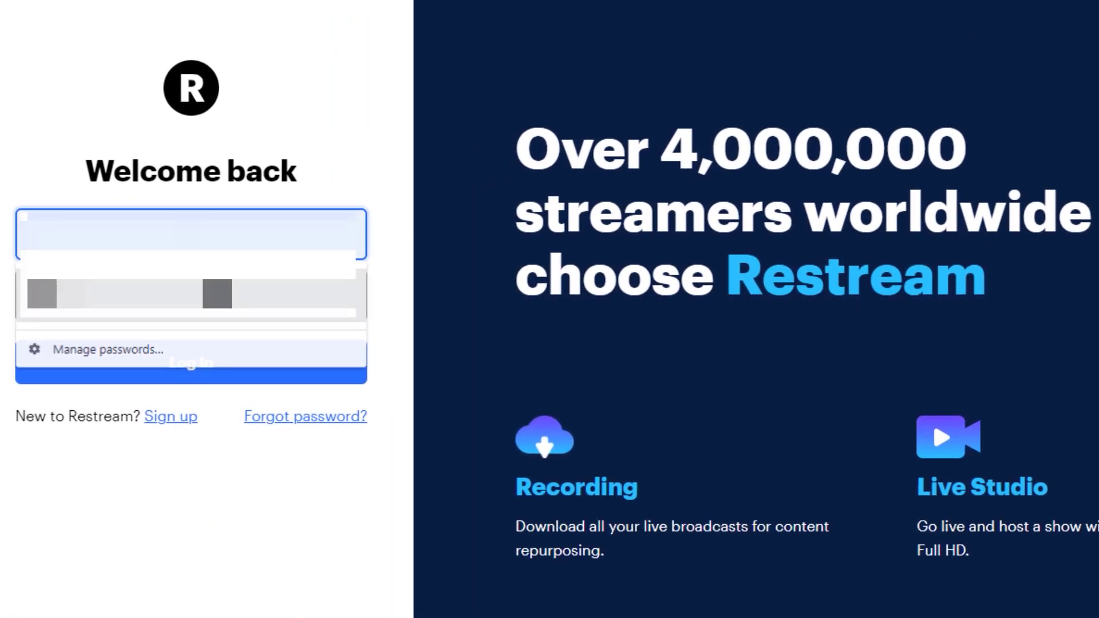
left_click(221, 294)
left_click(221, 352)
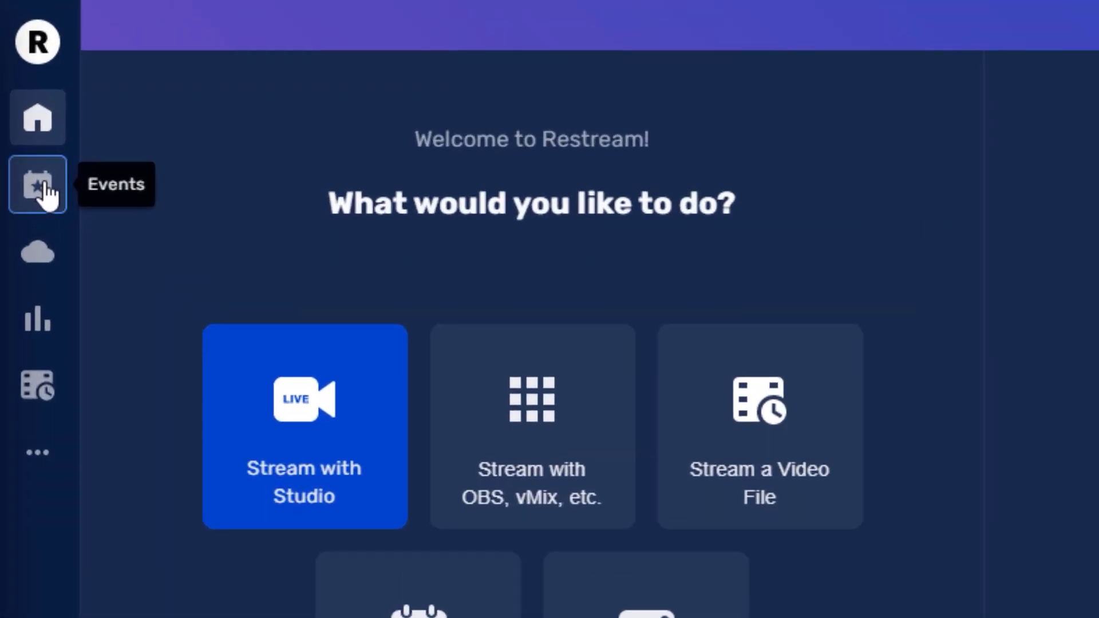
Look through the Events, Video Storage, Analytics and Scheduler sections of the dashboard
left_click(46, 193)
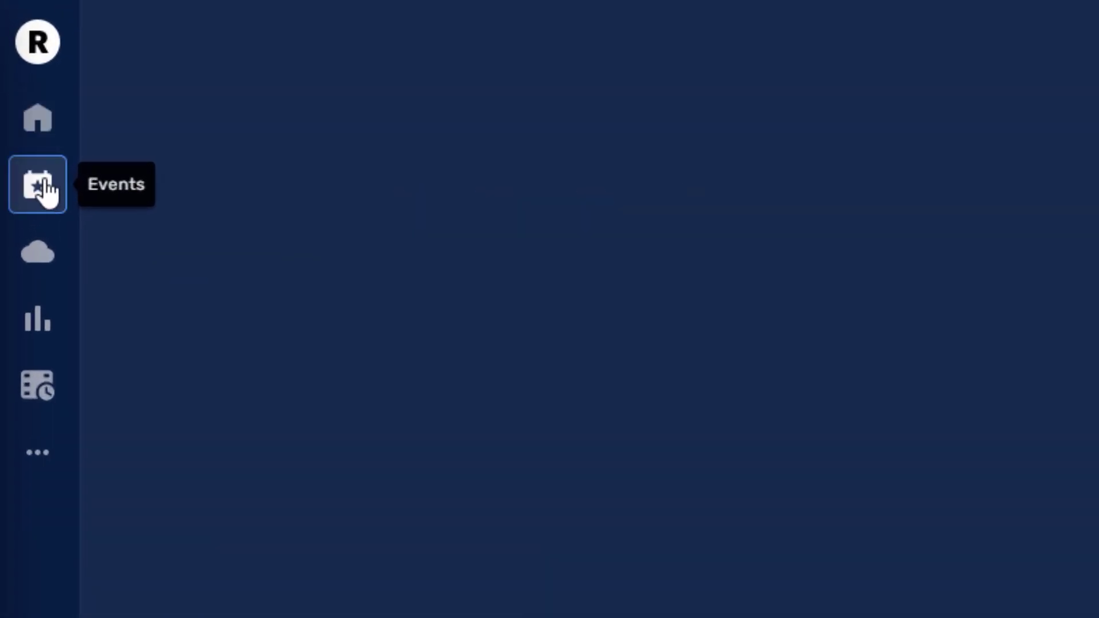
left_click(46, 251)
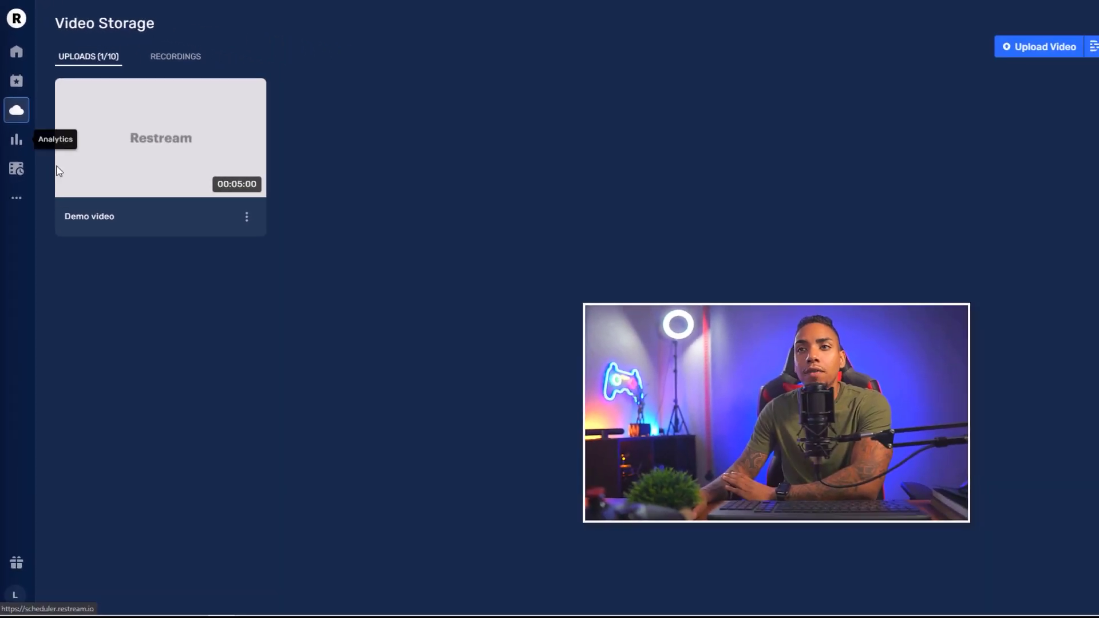
left_click(23, 142)
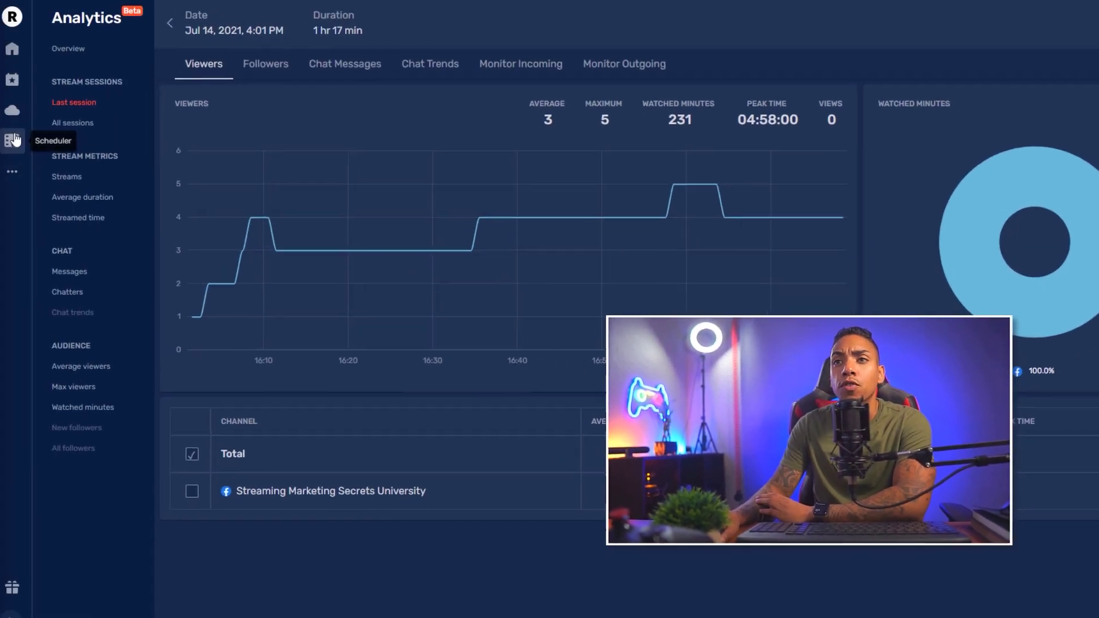
left_click(23, 146)
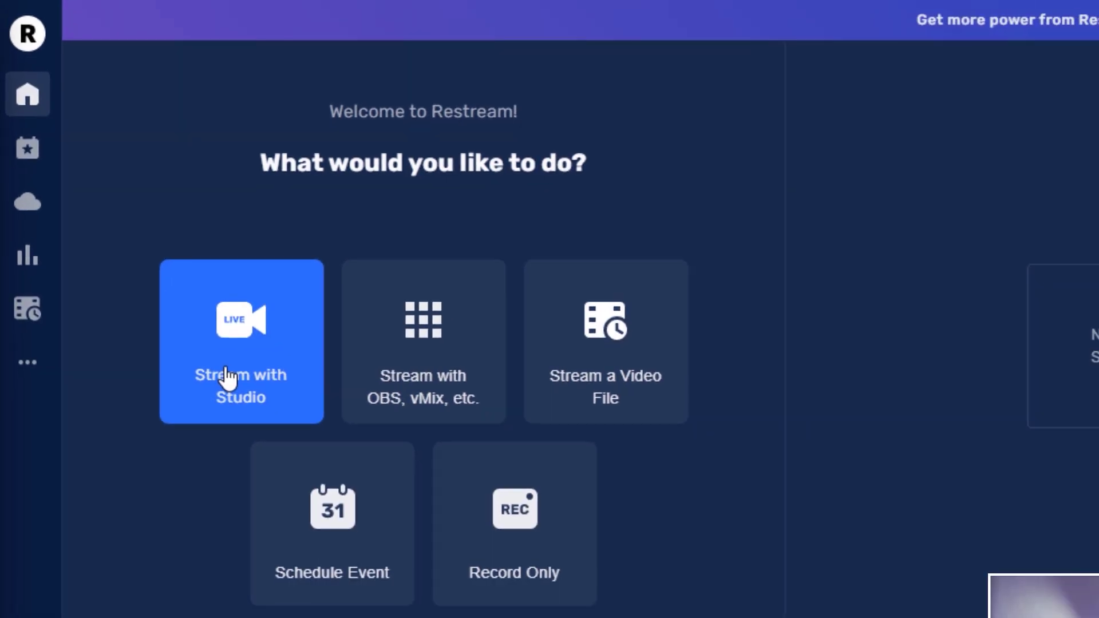
Start a stream with Studio and enter it without a camera
left_click(243, 407)
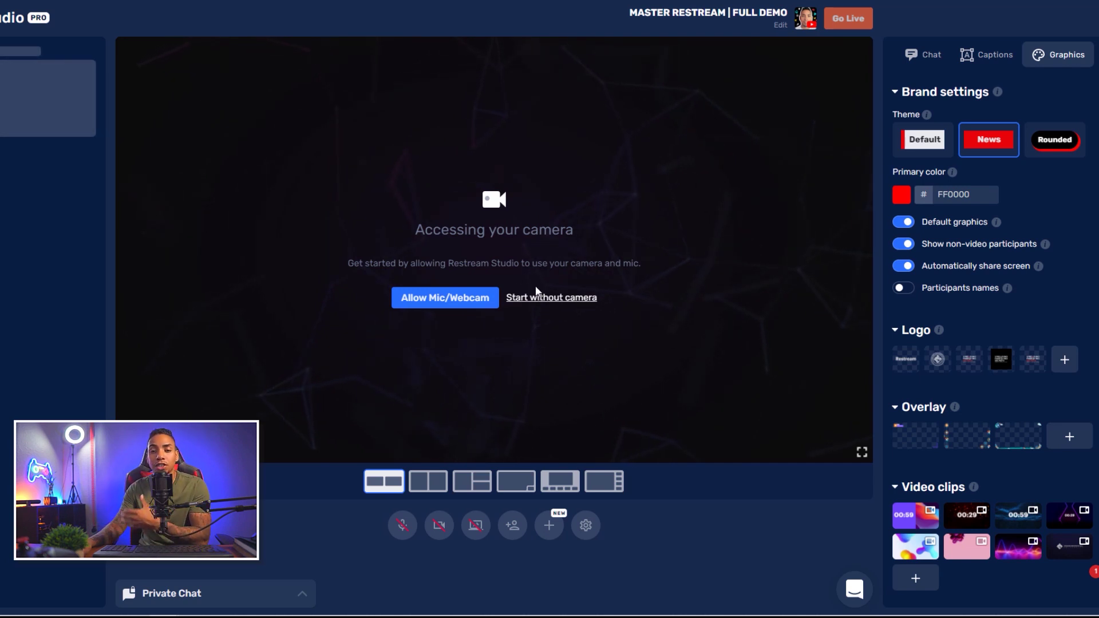
left_click(554, 298)
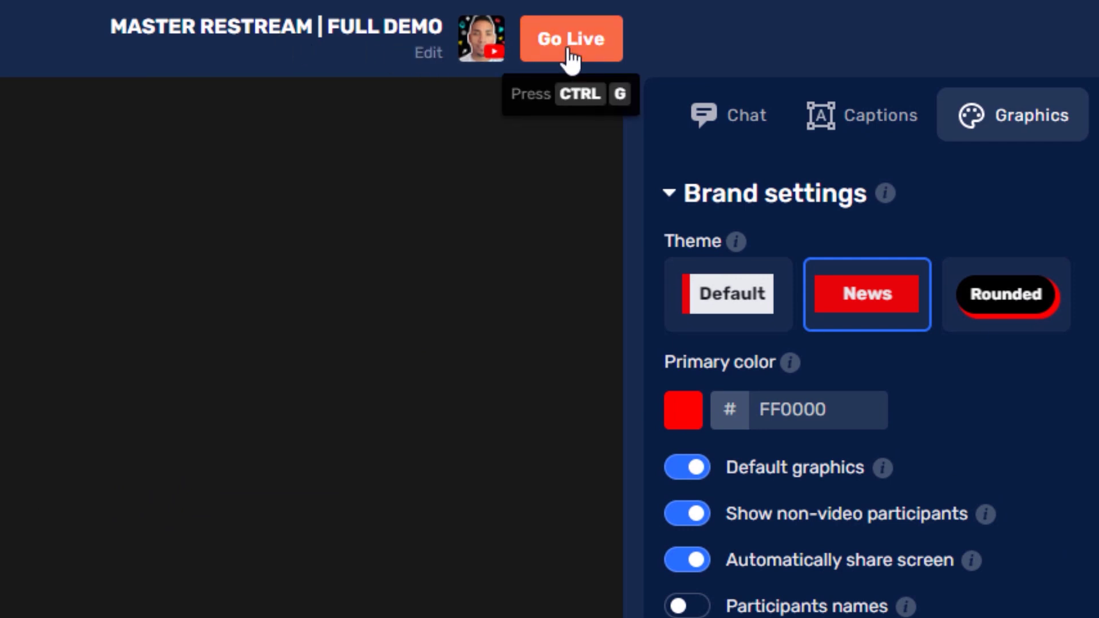
Examine the streaming platforms that can be added as new destinations, and leave without adding one
left_click(492, 56)
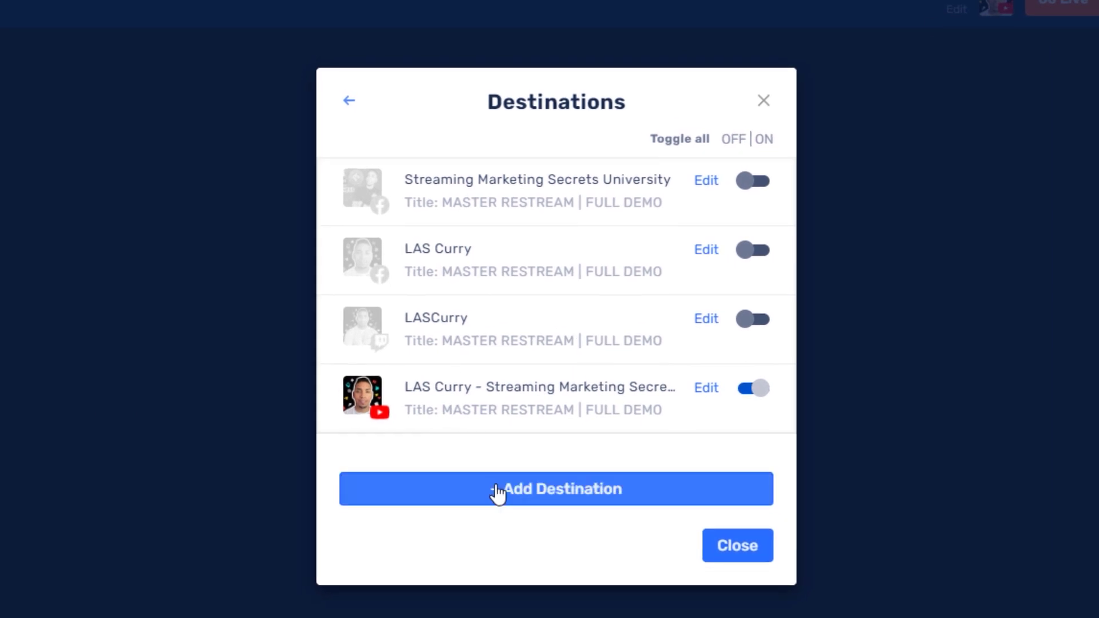
left_click(497, 490)
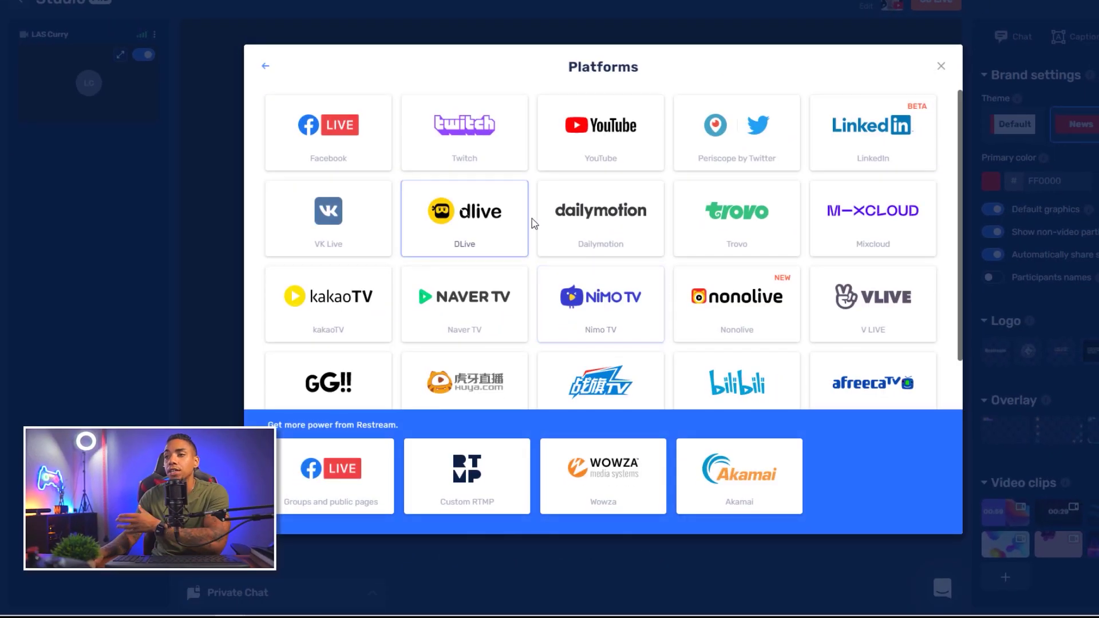
scroll(532, 221, "down", 2)
scroll(535, 221, "down", 2)
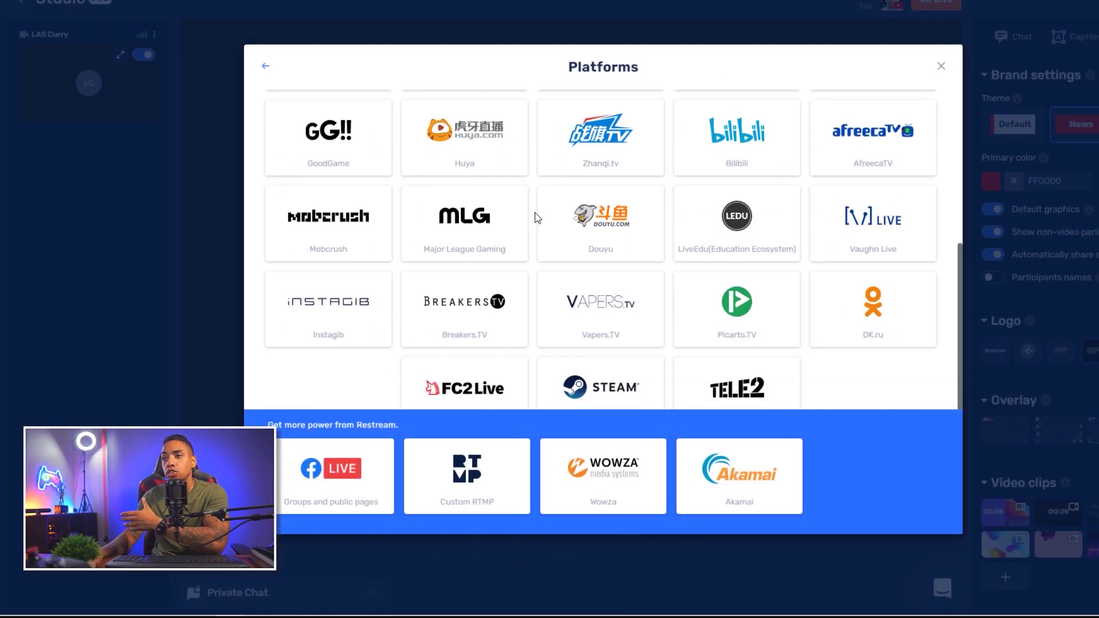
scroll(538, 214, "up", 4)
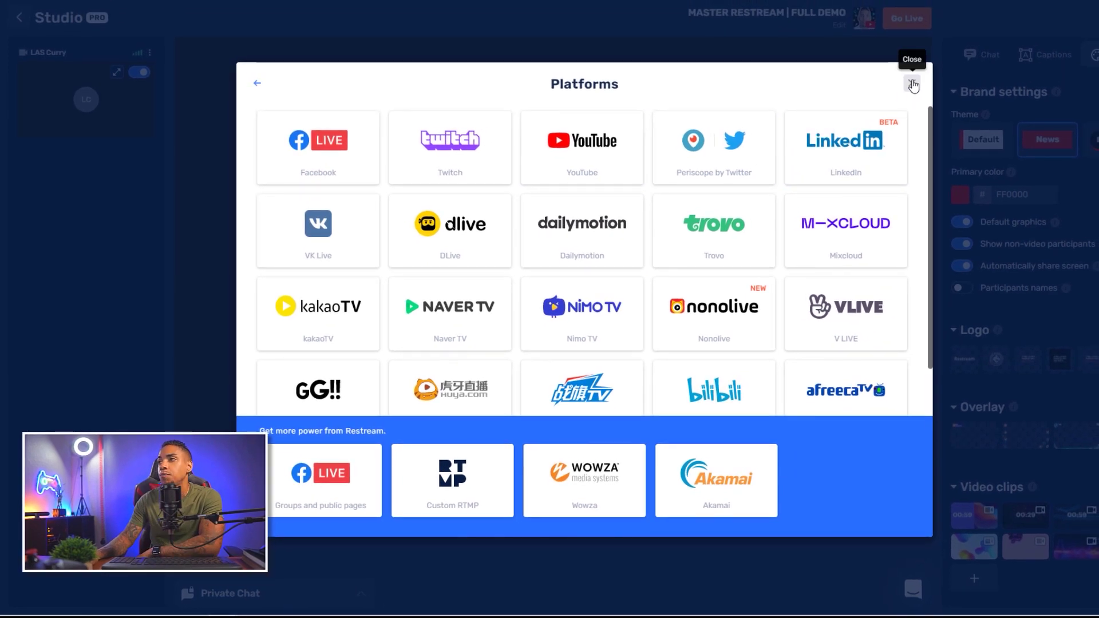
left_click(912, 84)
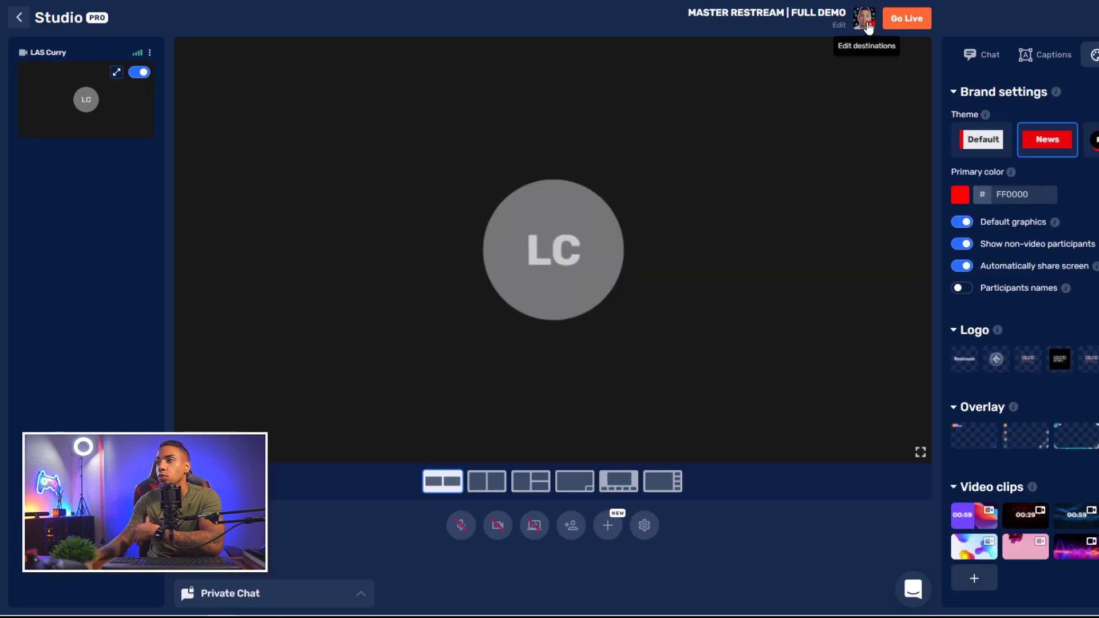
Turn on all the Facebook, Twitch and YouTube destinations and review the settings of one destination per platform
left_click(869, 27)
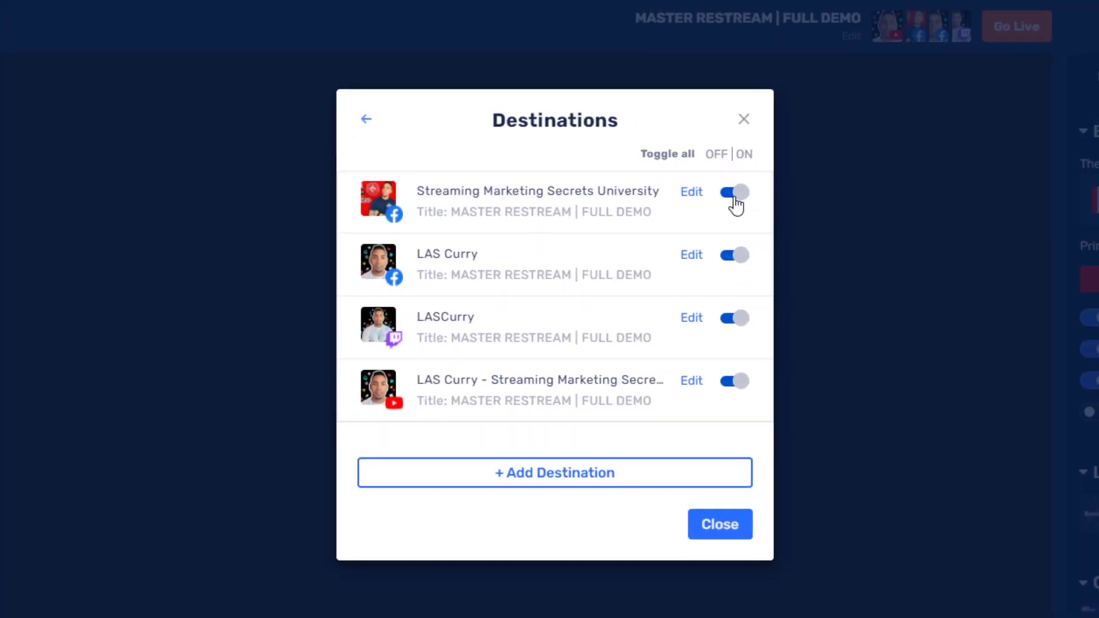
left_click(691, 193)
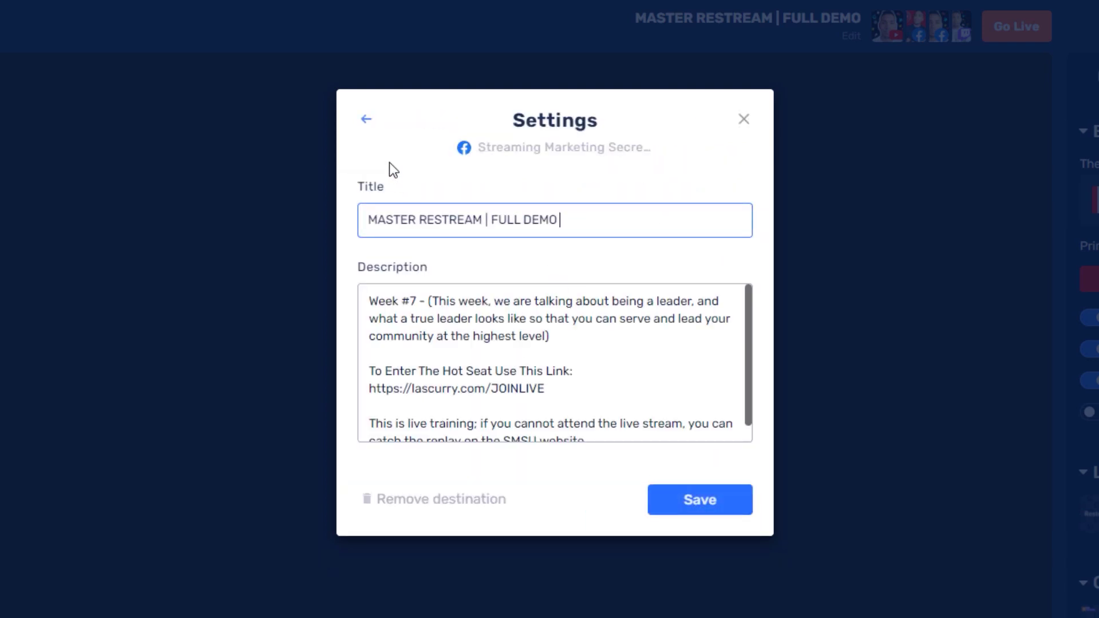
left_click(366, 120)
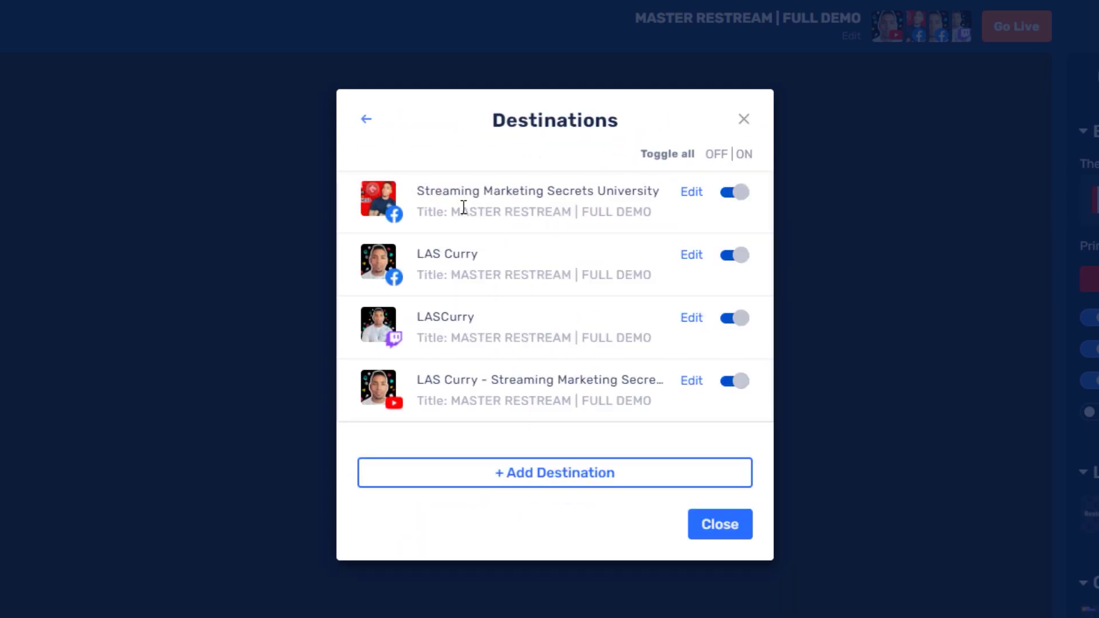
left_click(691, 319)
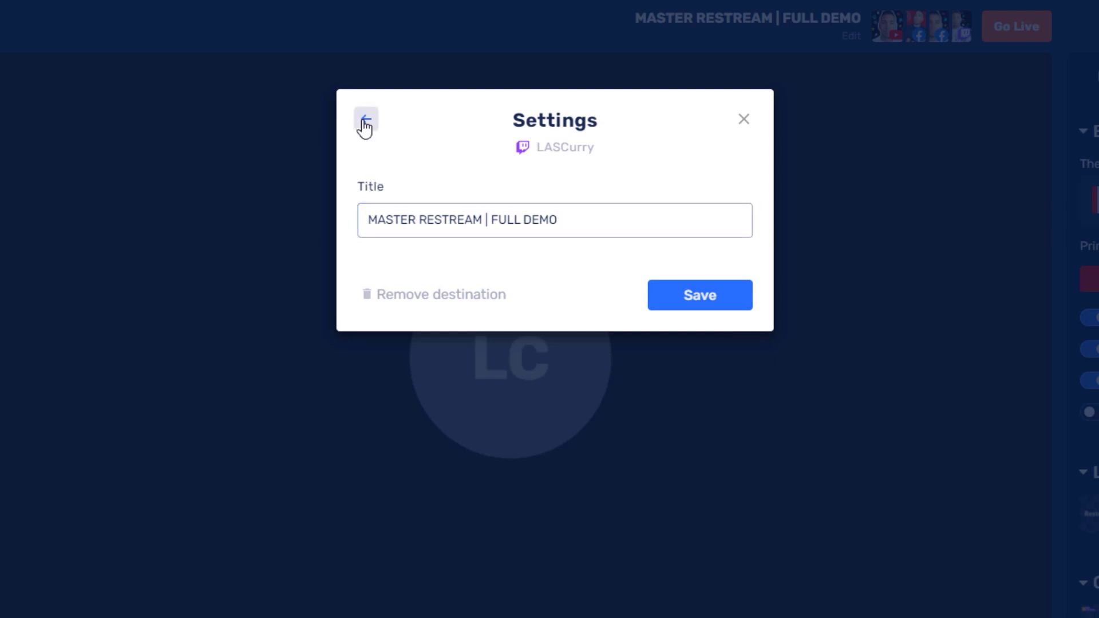
left_click(366, 120)
left_click(691, 380)
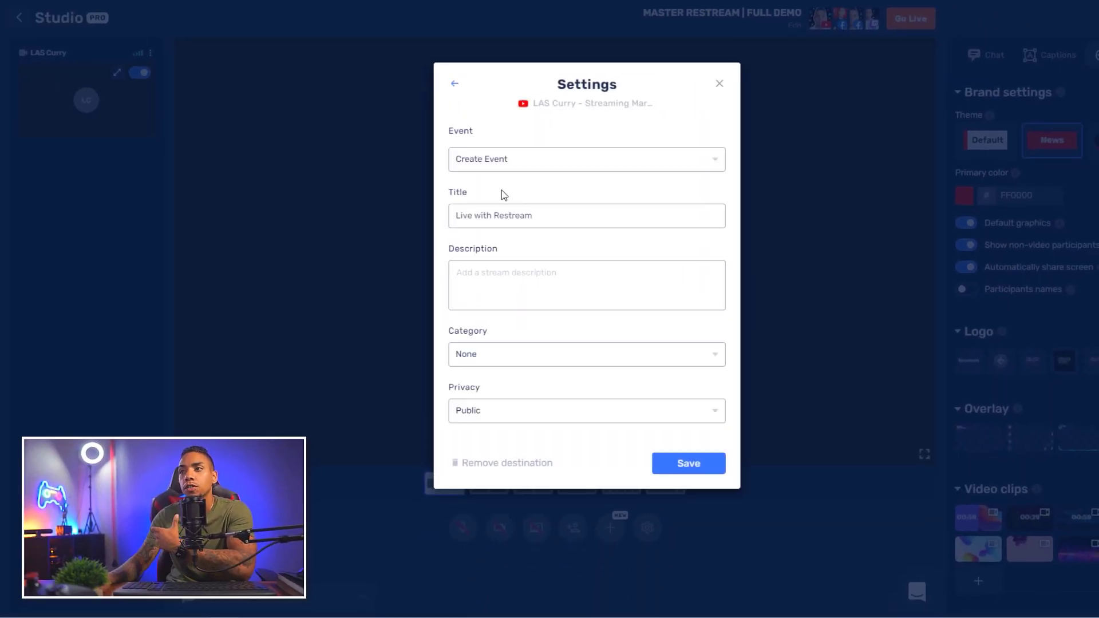
left_click(457, 84)
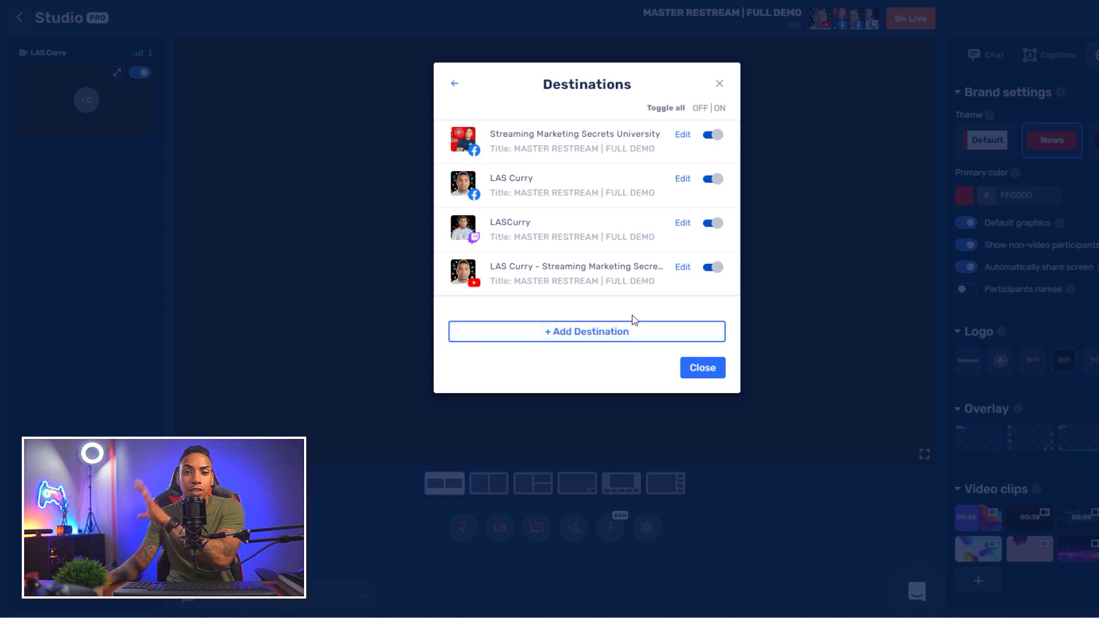
left_click(719, 84)
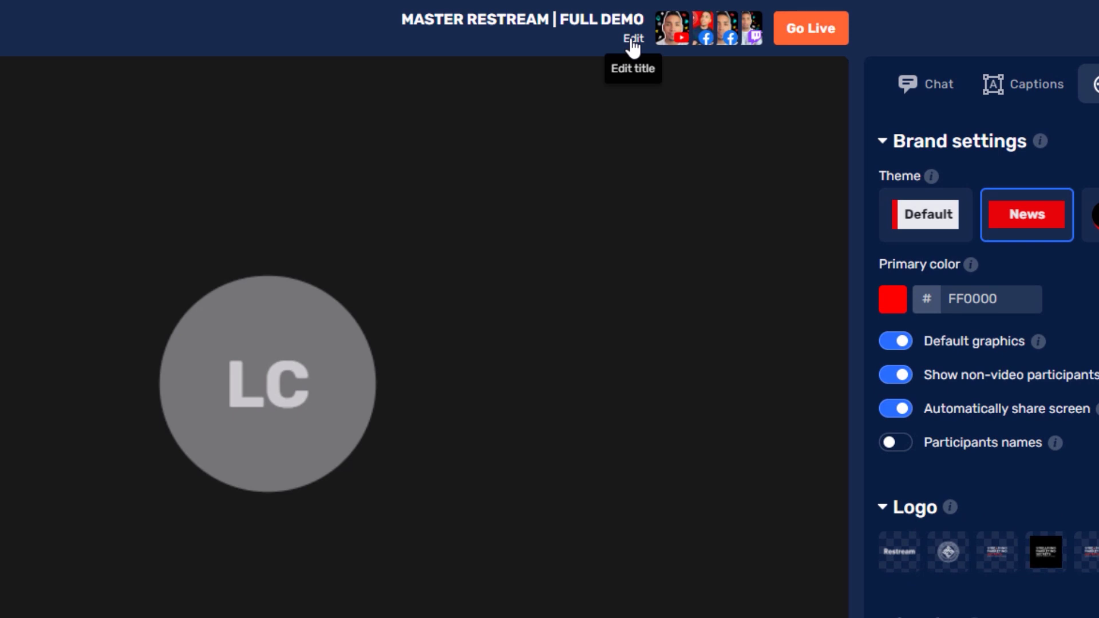
Review the stream's title, description and content type in the stream details without editing them
left_click(633, 40)
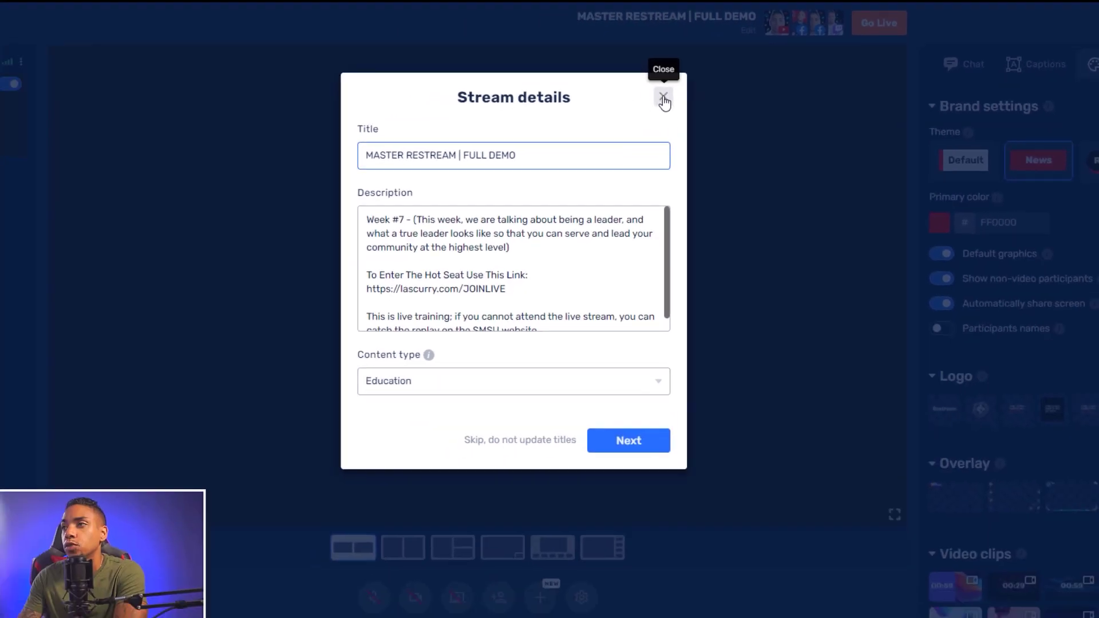
left_click(518, 128)
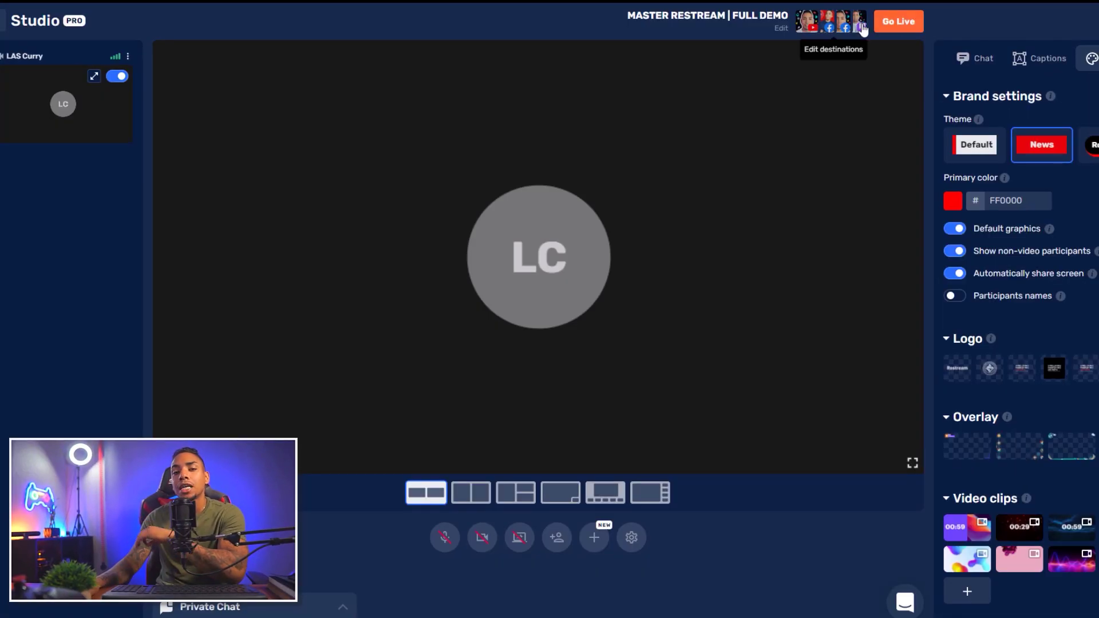
Switch the chat overlay on the stream on and back off
left_click(976, 63)
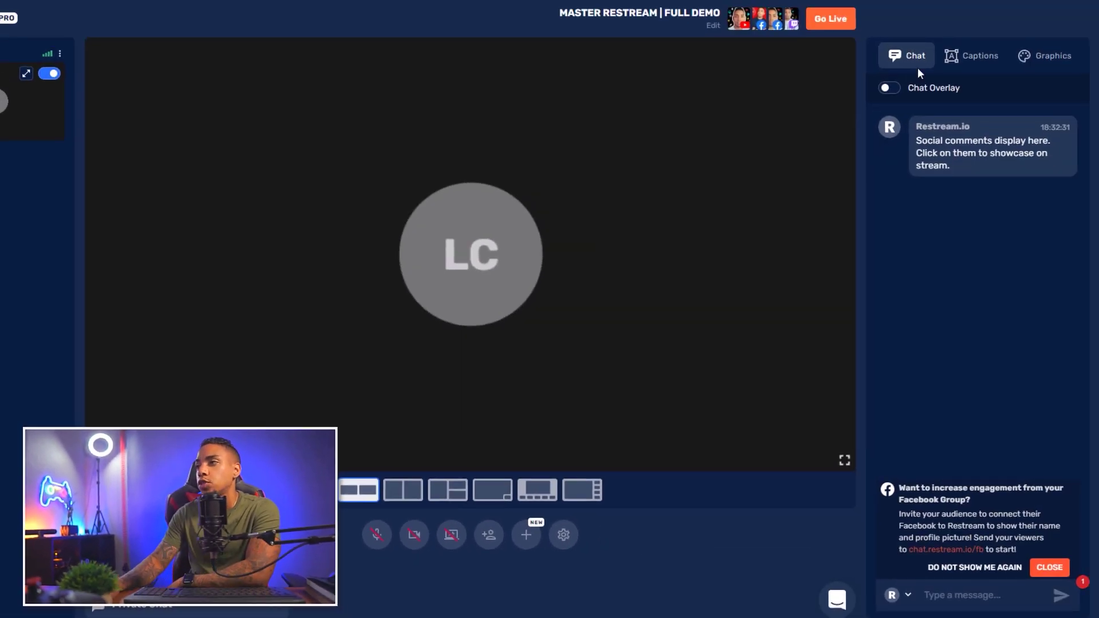
left_click(891, 88)
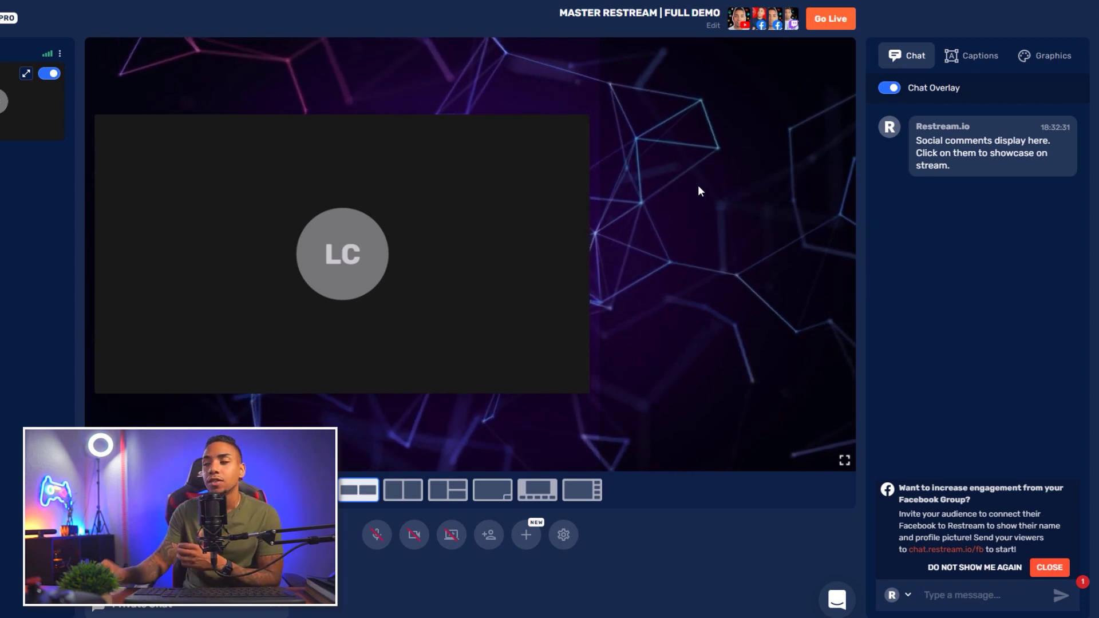
left_click(889, 87)
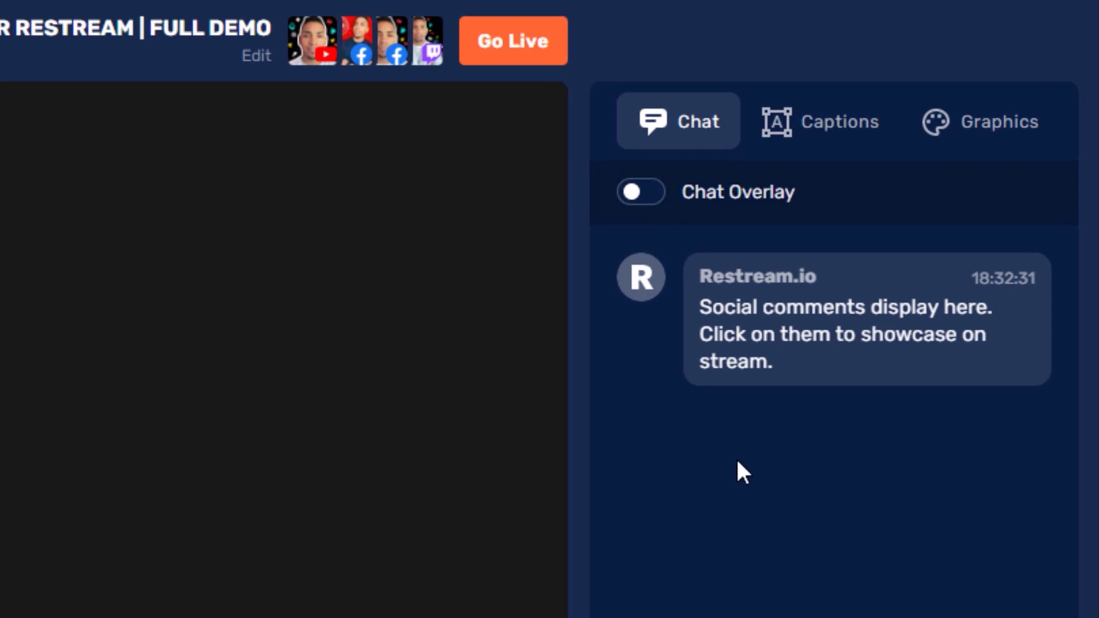
Show the Restream.io chat message on the stream and hide it again
mouse_move(796, 347)
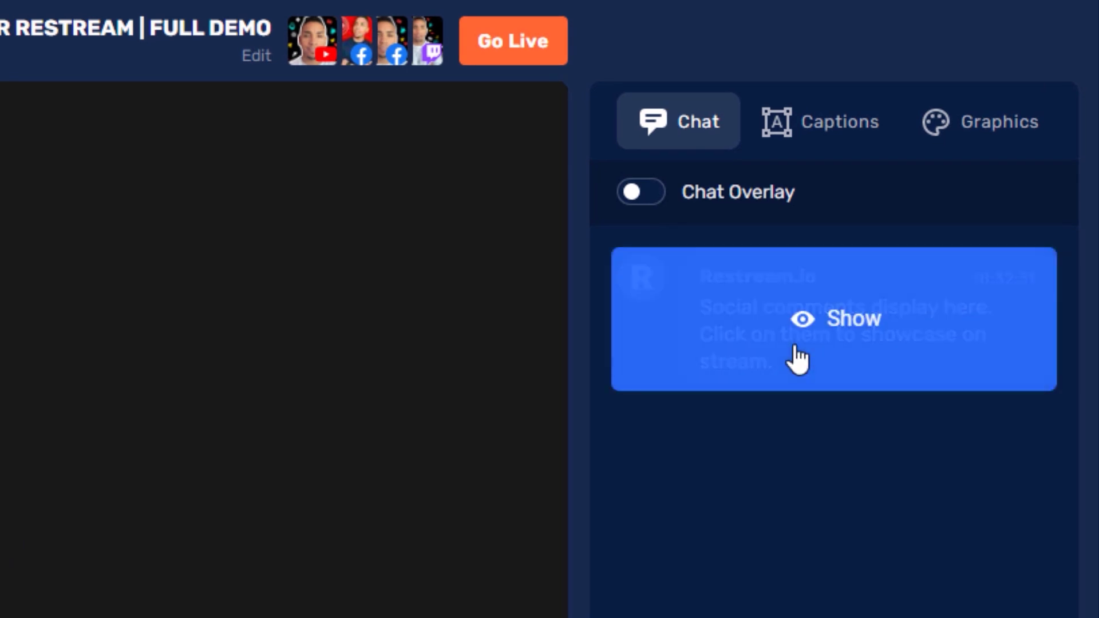
left_click(816, 334)
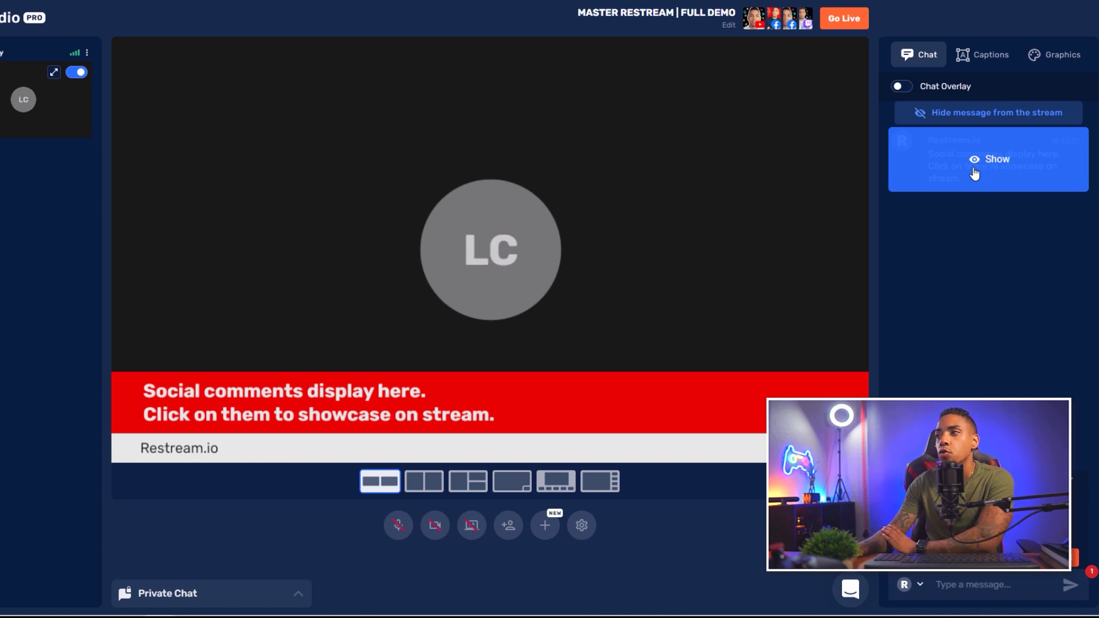
left_click(974, 169)
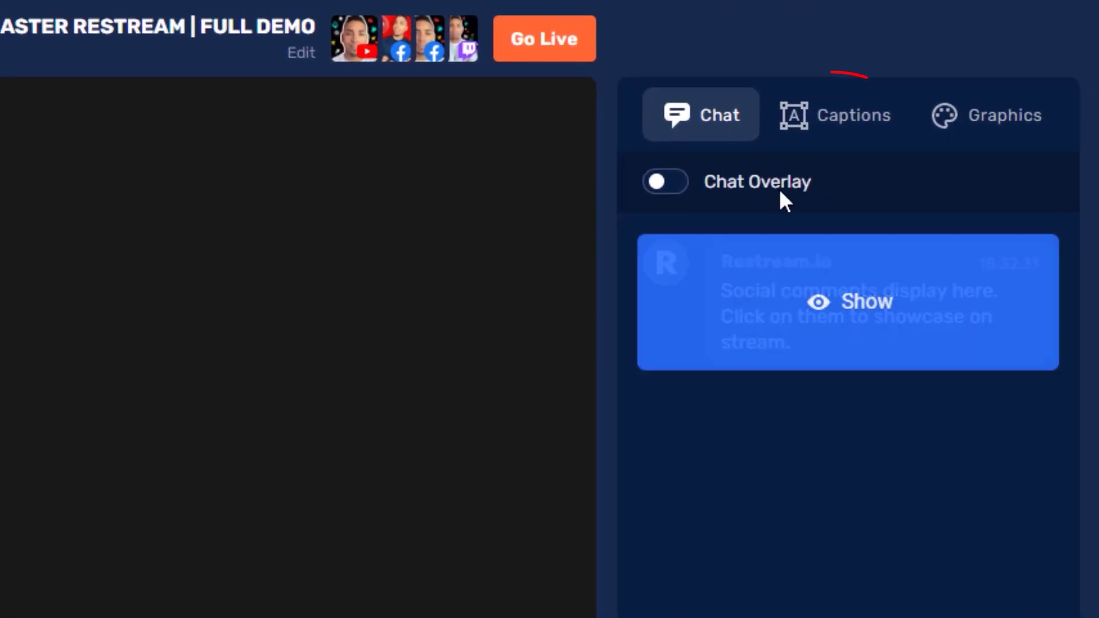
Show the caption "MASTER RESTREAM | FULL TUTORIAL" with "Everything You Need To Know" on the stream
left_click(831, 120)
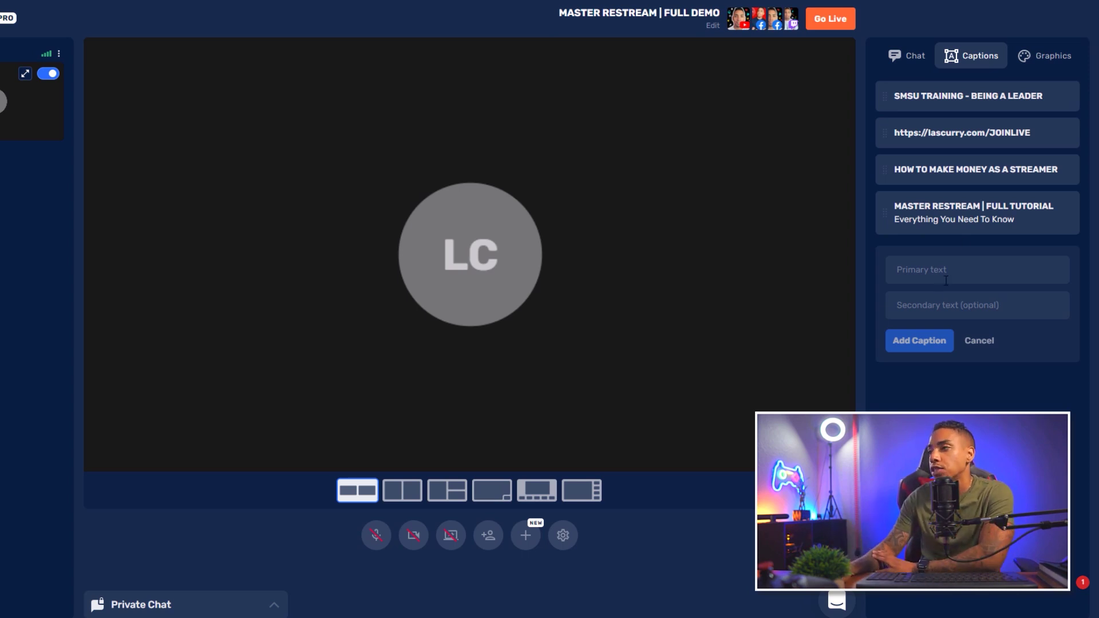
mouse_move(964, 224)
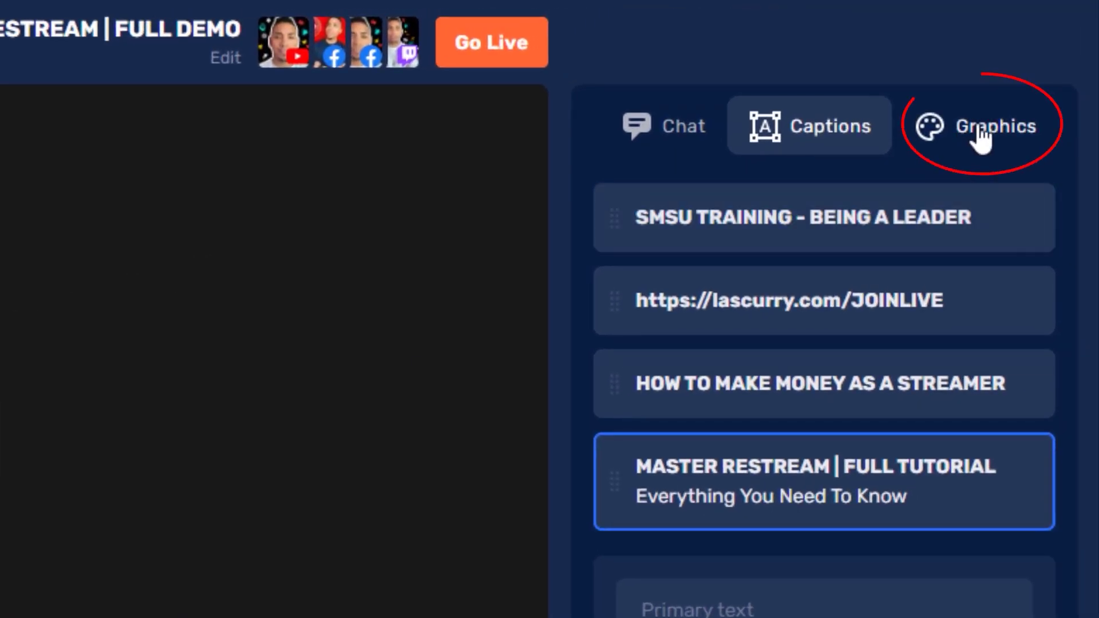
Set the brand theme of the stream graphics to Default, trying the Rounded theme in between
left_click(981, 137)
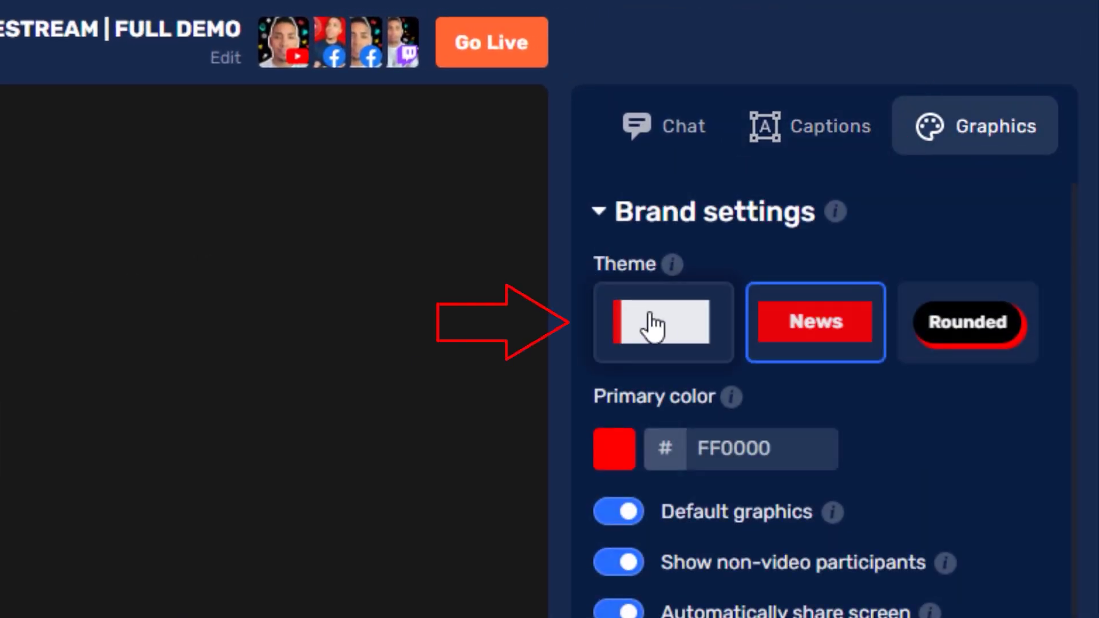
left_click(653, 326)
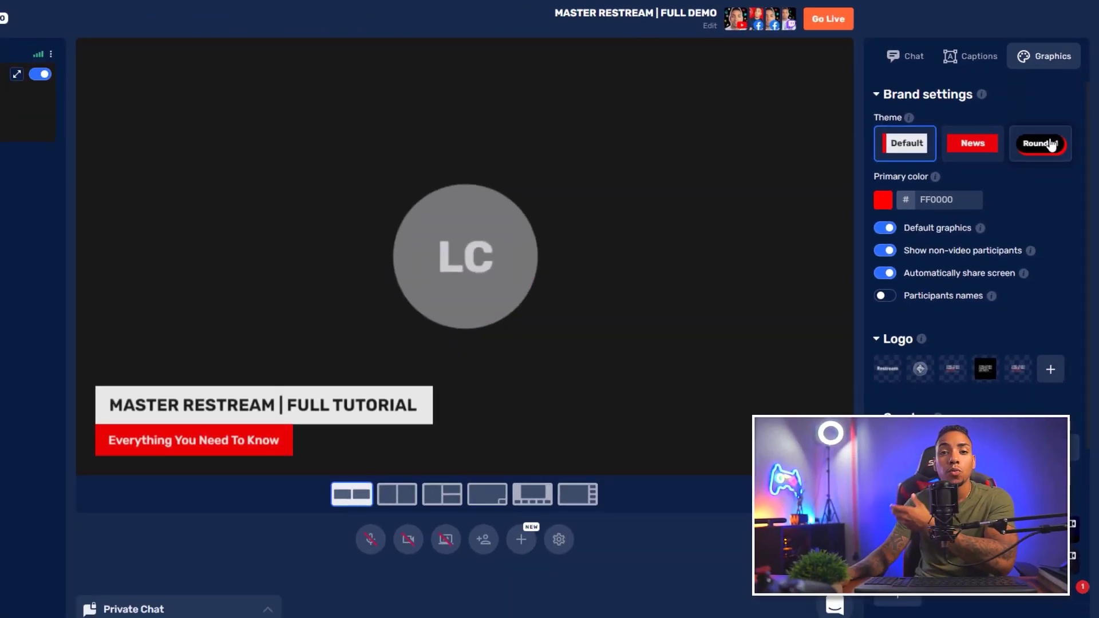
left_click(1052, 144)
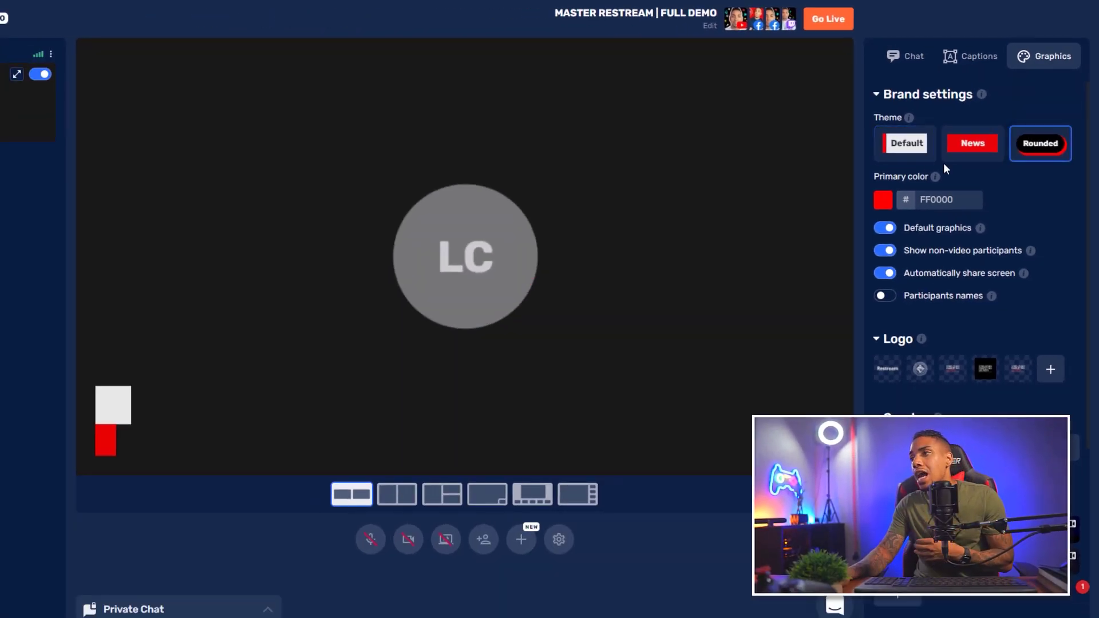
left_click(916, 149)
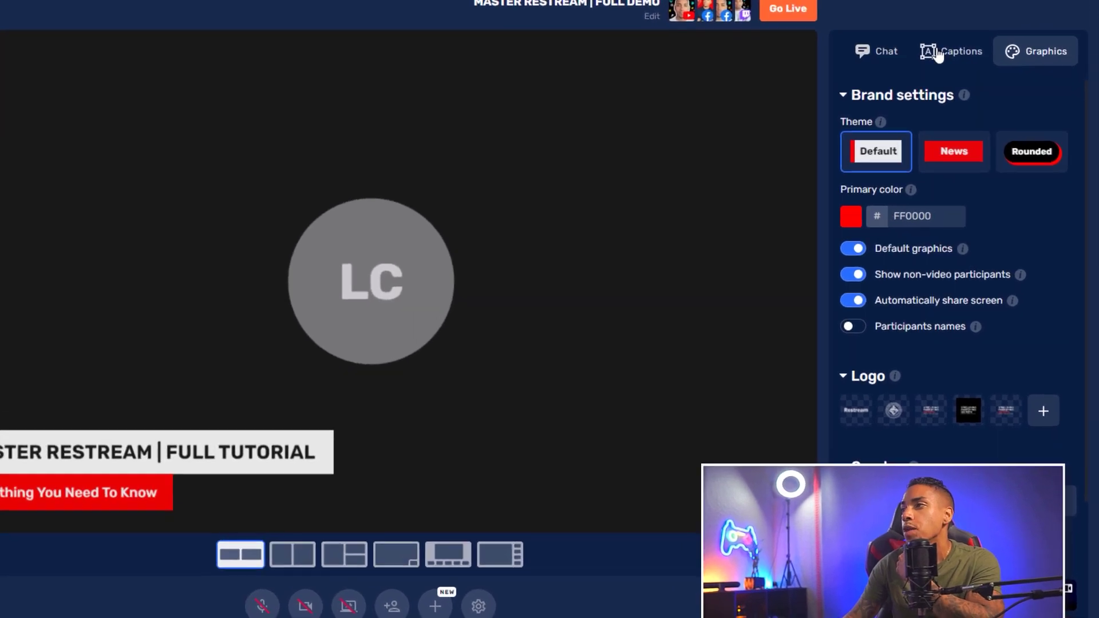
Examine the new caption form with its primary and optional secondary text fields
left_click(962, 60)
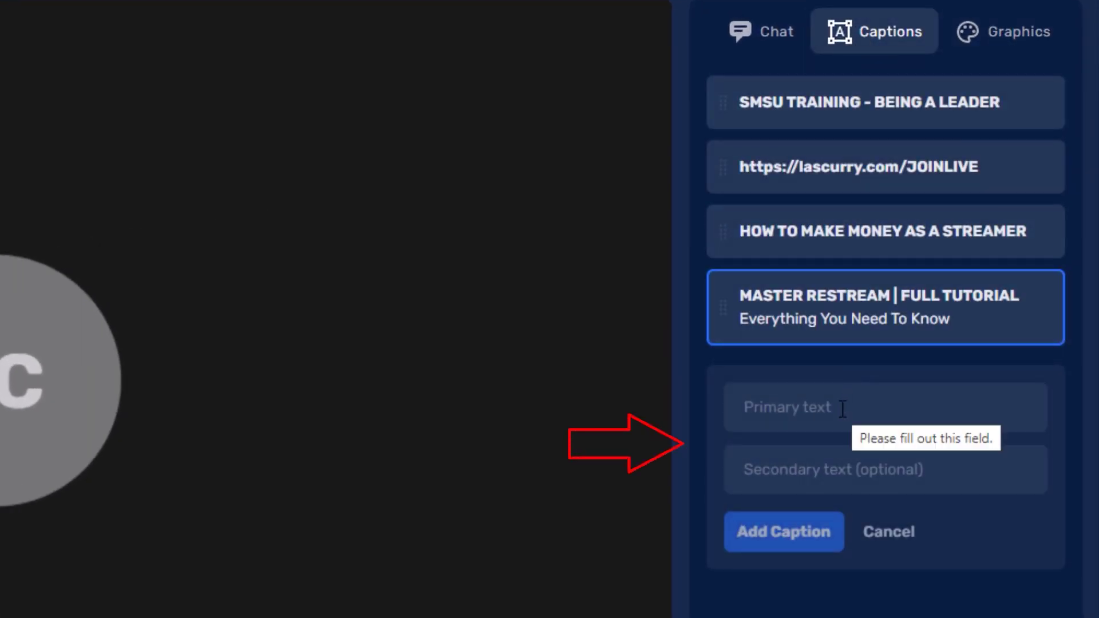
left_click(843, 409)
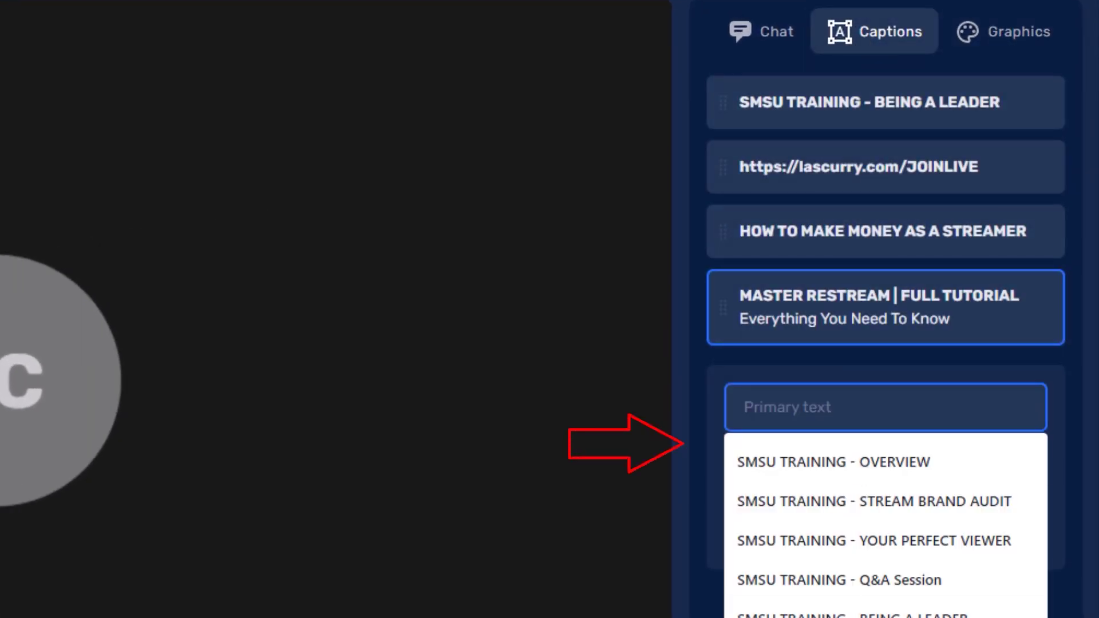
key("Escape")
left_click(822, 581)
left_click(838, 470)
left_click(821, 578)
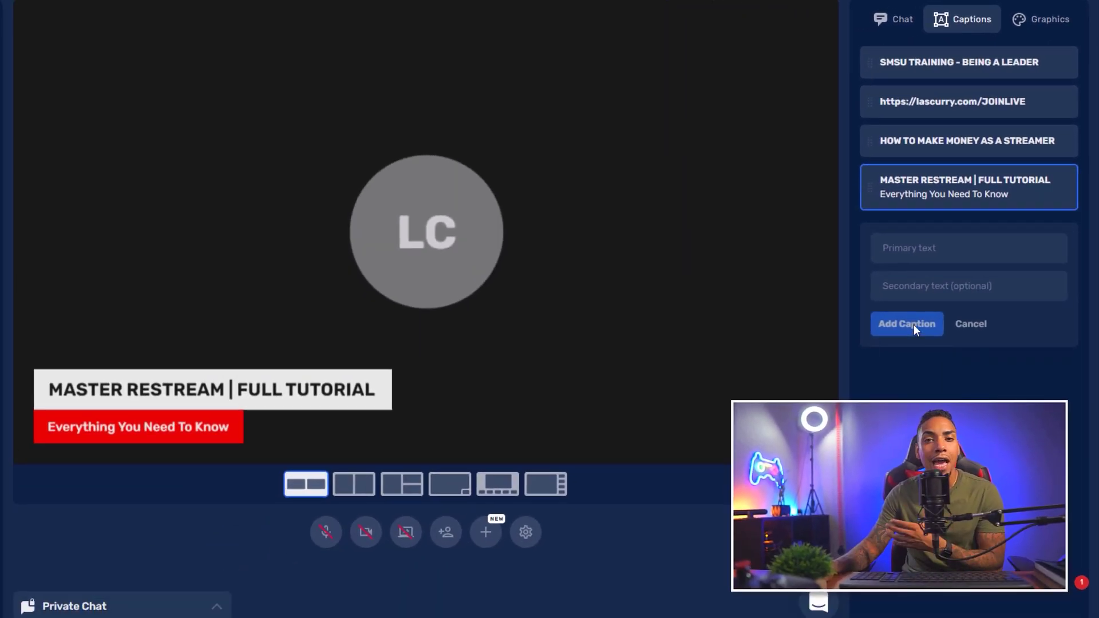
mouse_move(953, 194)
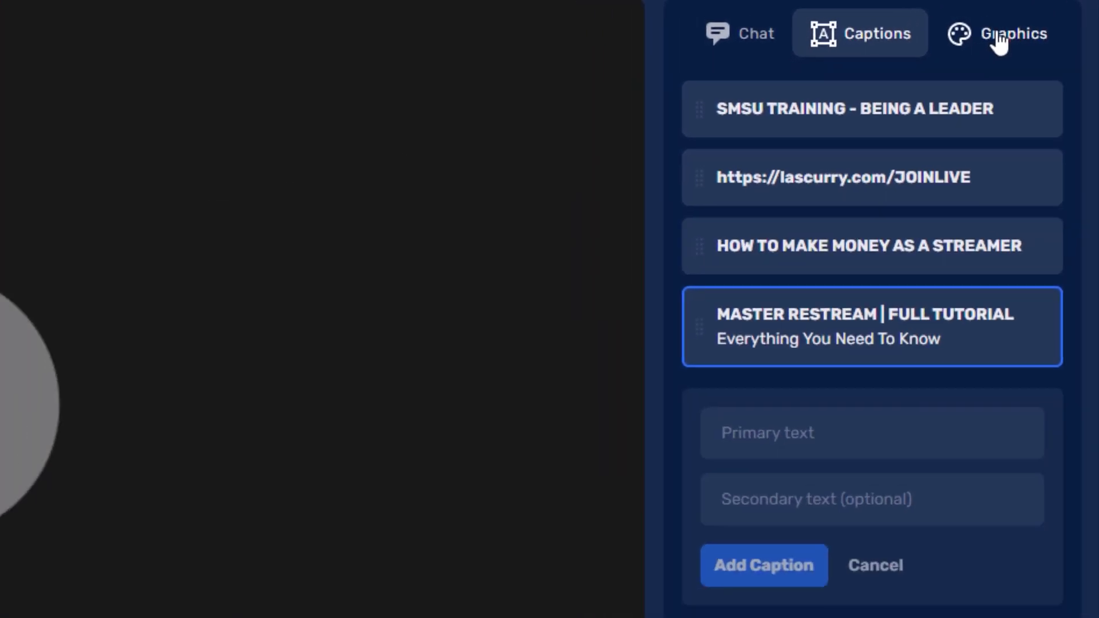
Show the round Streaming Marketing Secrets University logo on the stream
left_click(998, 37)
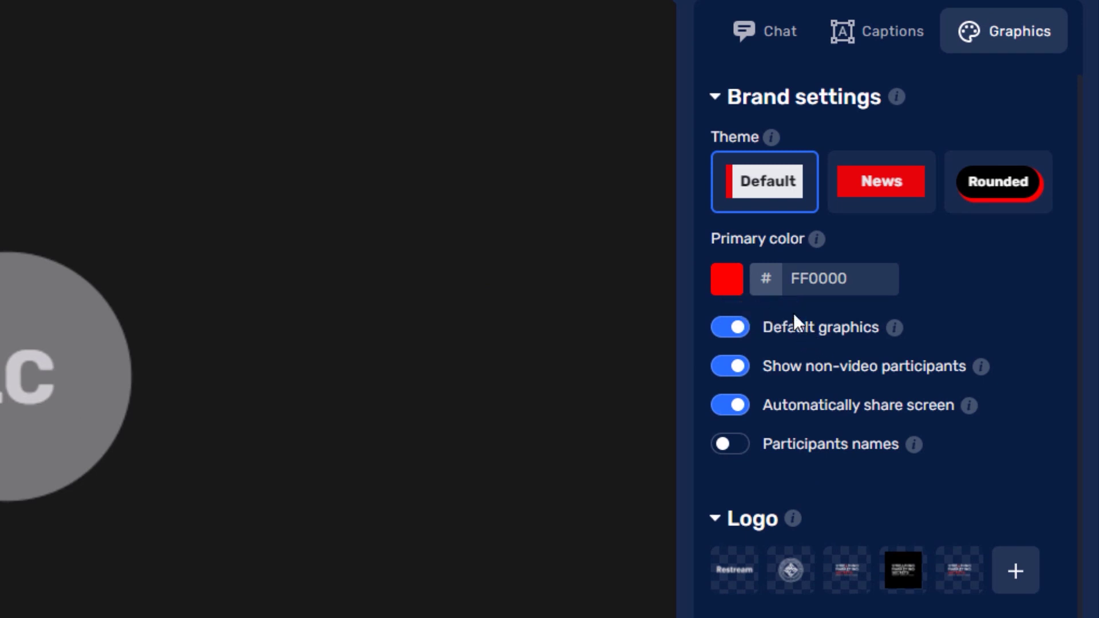
scroll(795, 344, "down", 2)
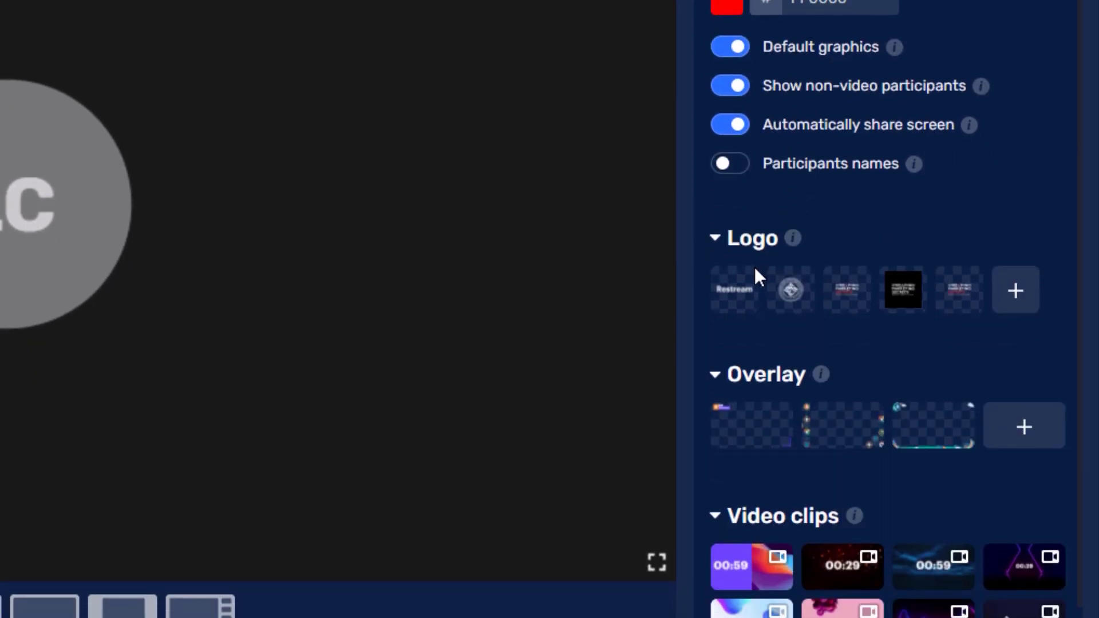
left_click(791, 465)
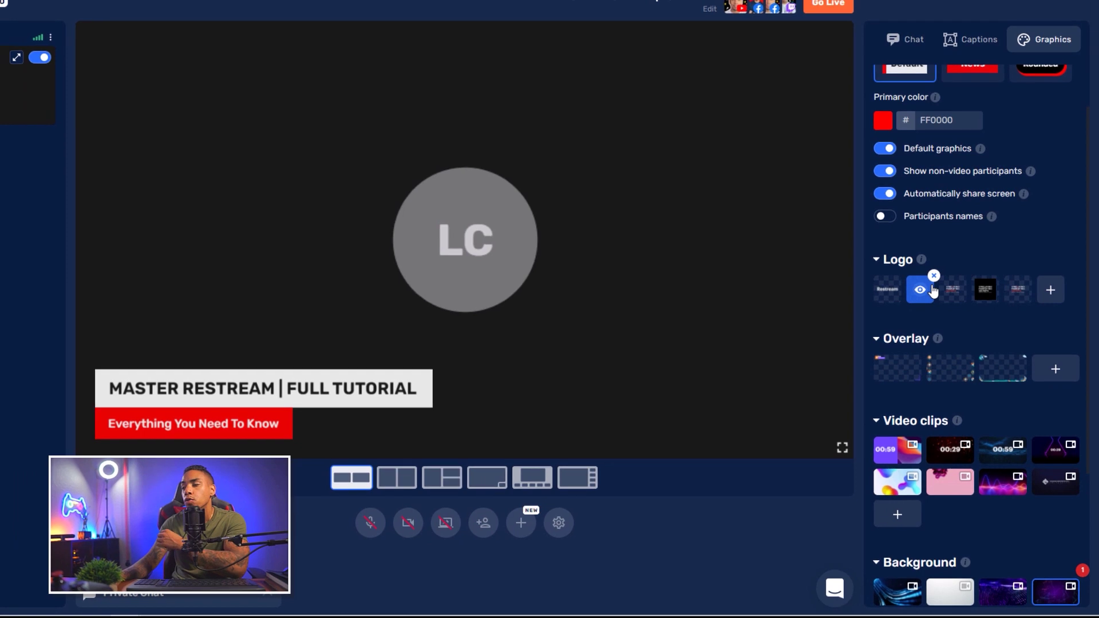
left_click(812, 294)
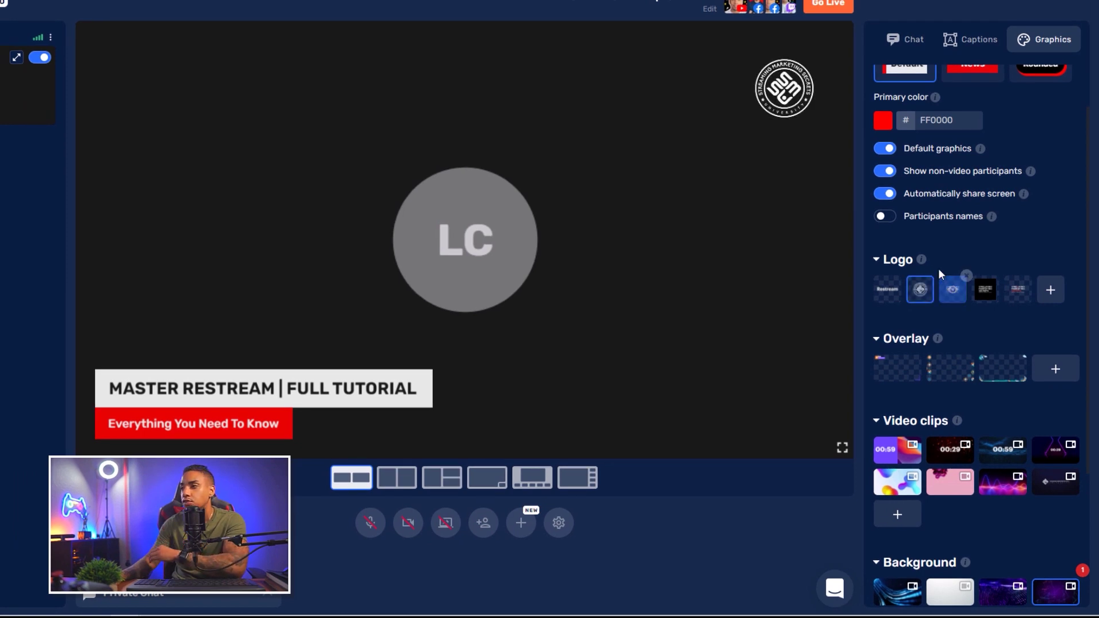
Show the overlay with the LIVE Restream badge and purple corner on the stream
scroll(939, 275, "down", 2)
mouse_move(1020, 246)
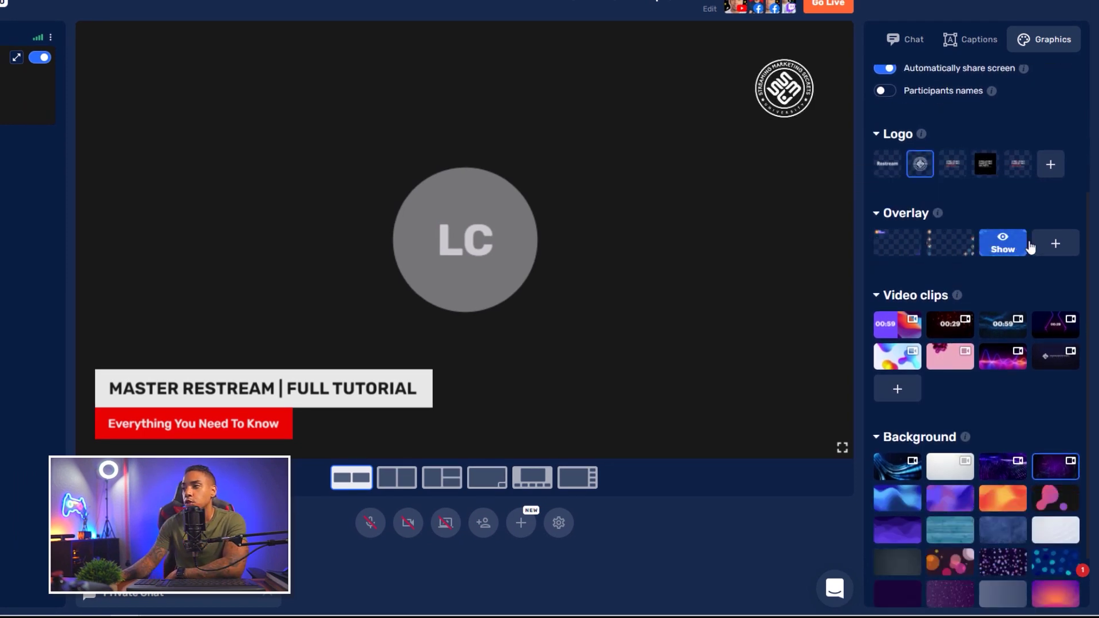
left_click(897, 245)
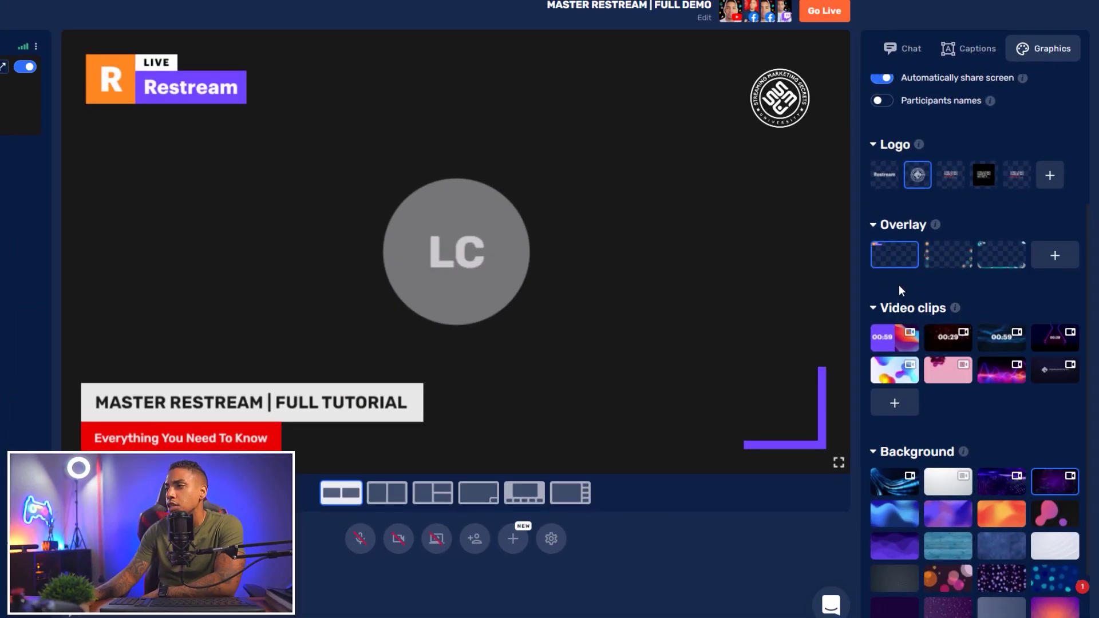
Play the last video clip and the blue-and-purple neon countdown clip on the stream, and stop the countdown
scroll(898, 284, "down", 1)
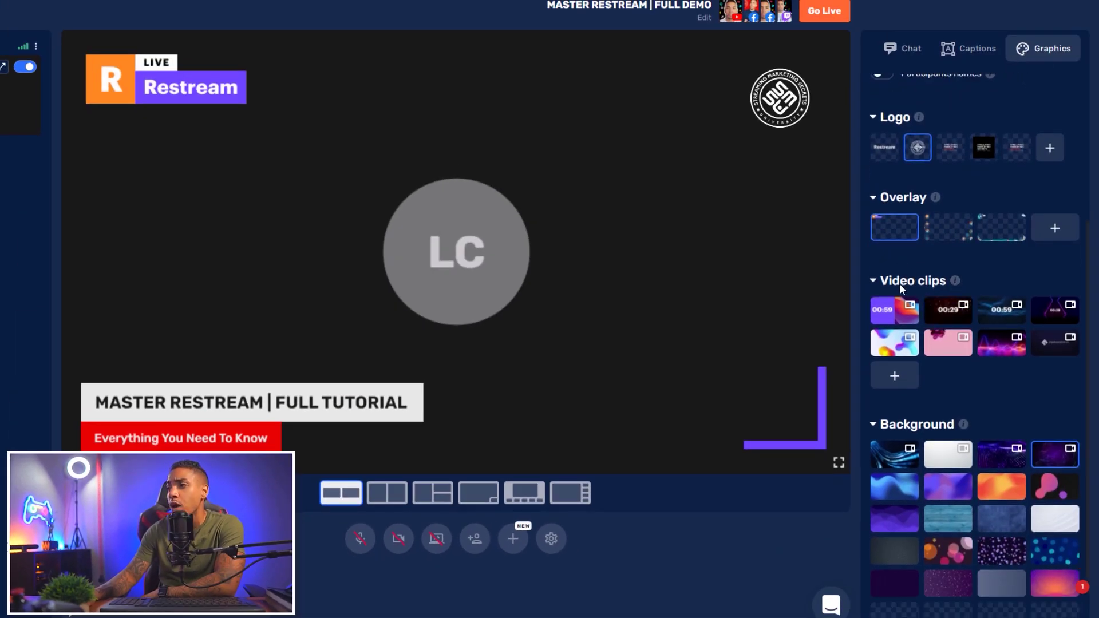
mouse_move(891, 198)
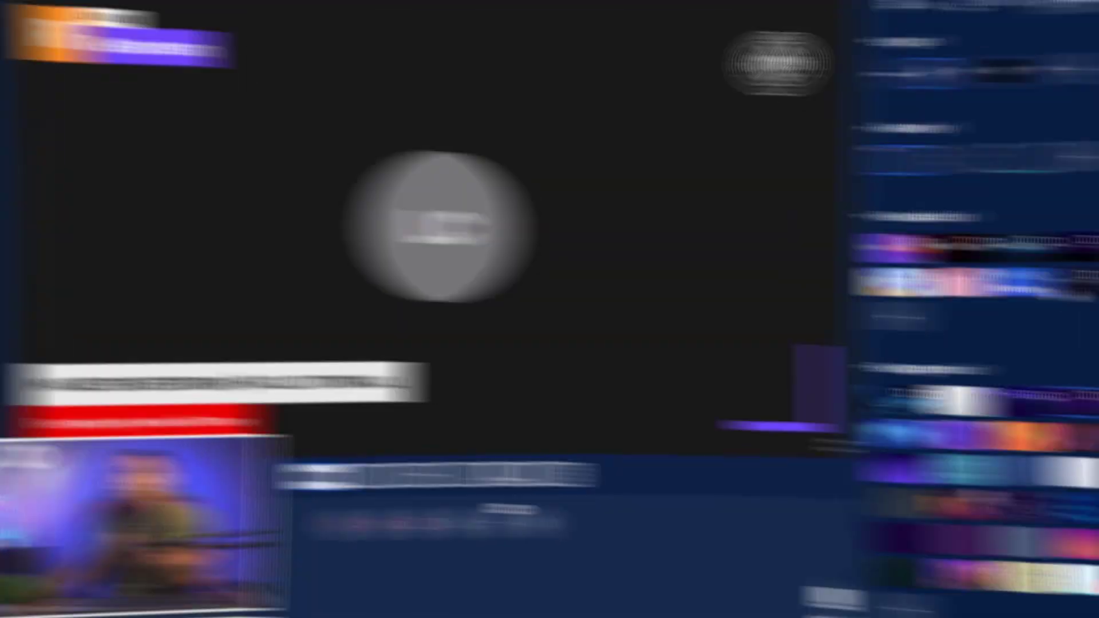
mouse_move(1045, 315)
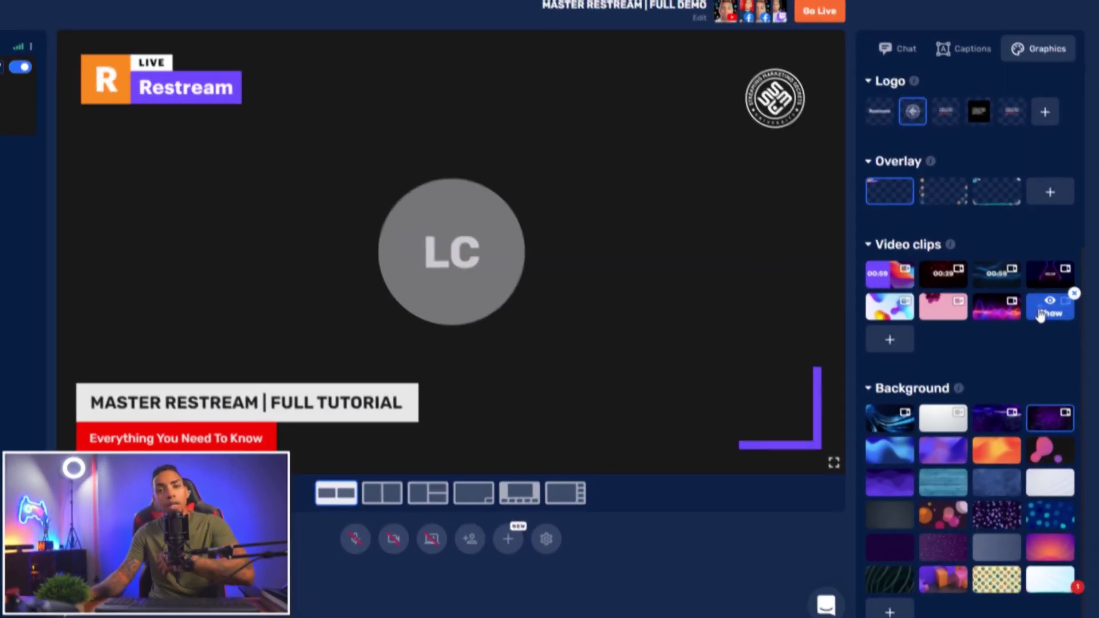
left_click(1053, 313)
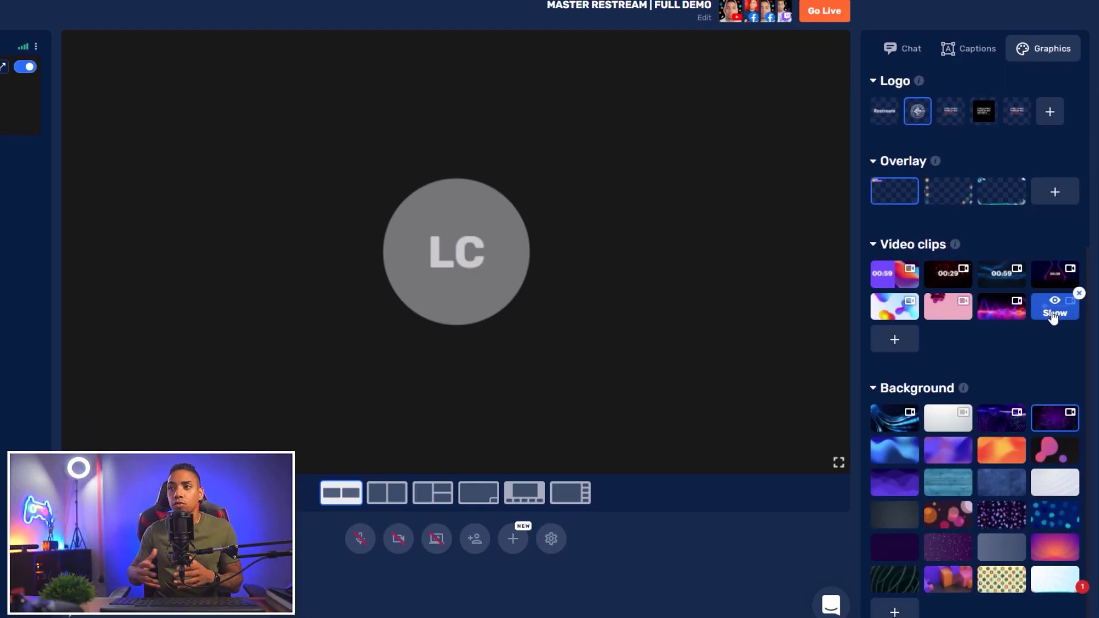
left_click(1053, 313)
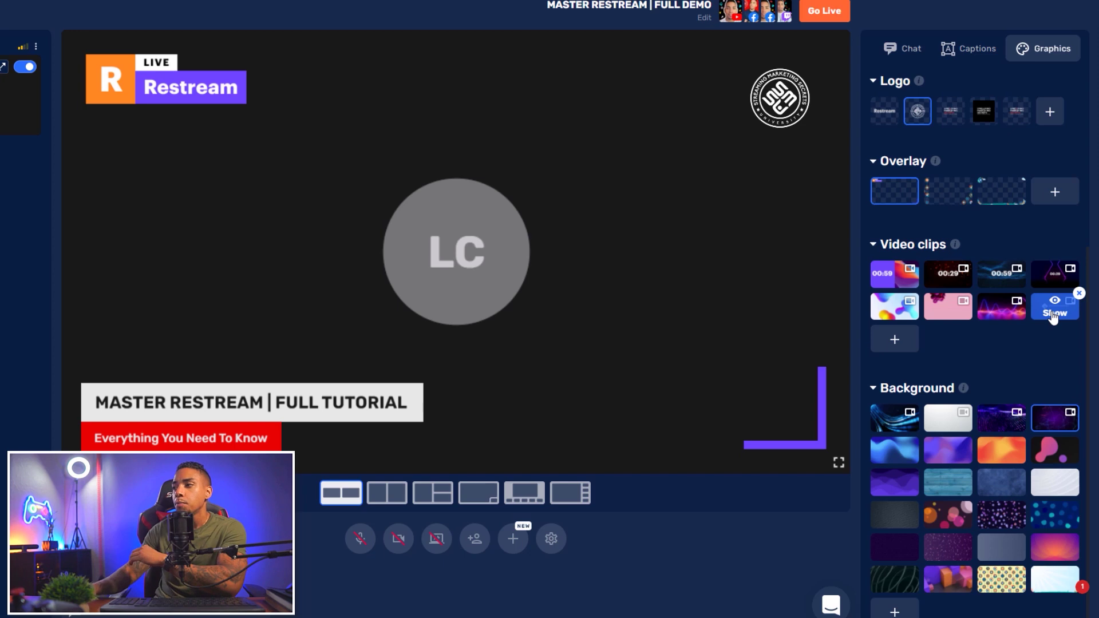
left_click(1053, 278)
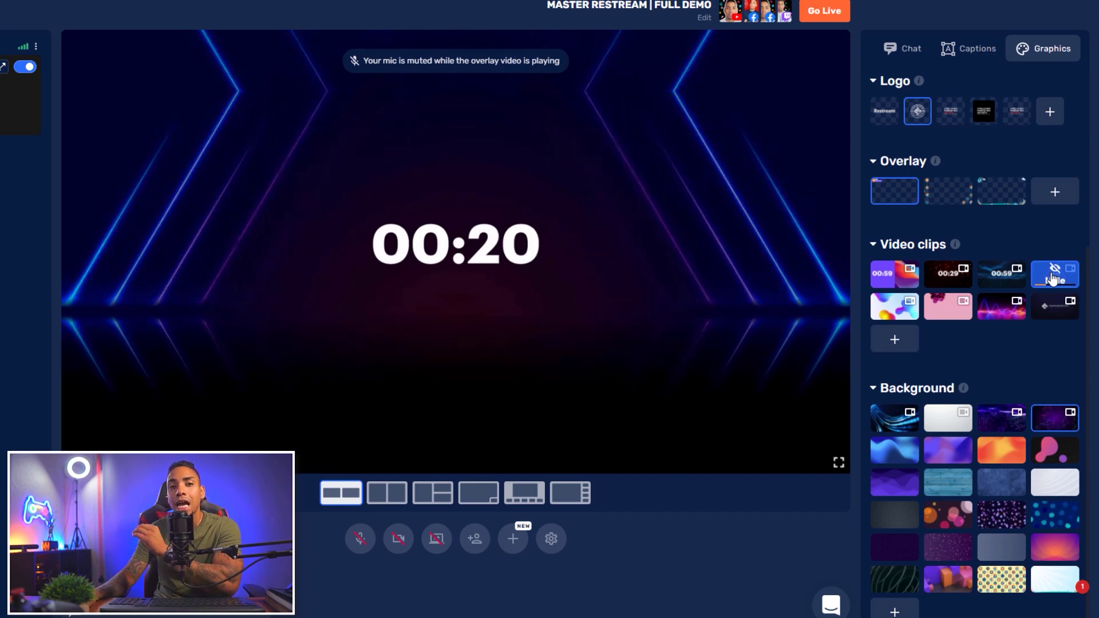
left_click(1053, 278)
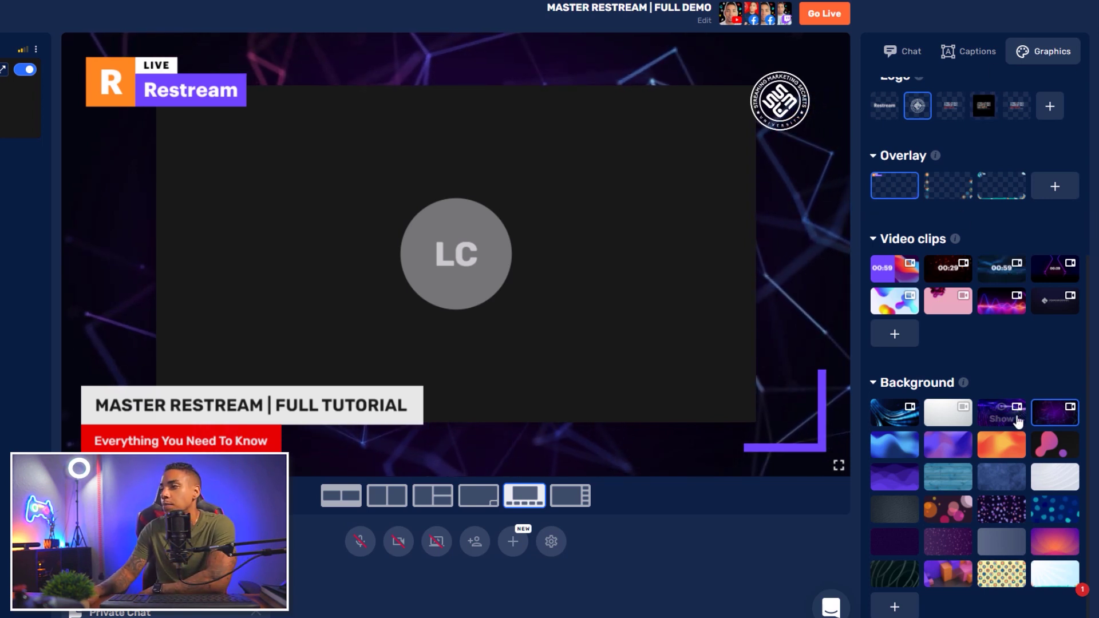
Hide the "MASTER RESTREAM | FULL TUTORIAL" caption from the stream and return to the graphics settings
mouse_move(1049, 424)
left_click(970, 51)
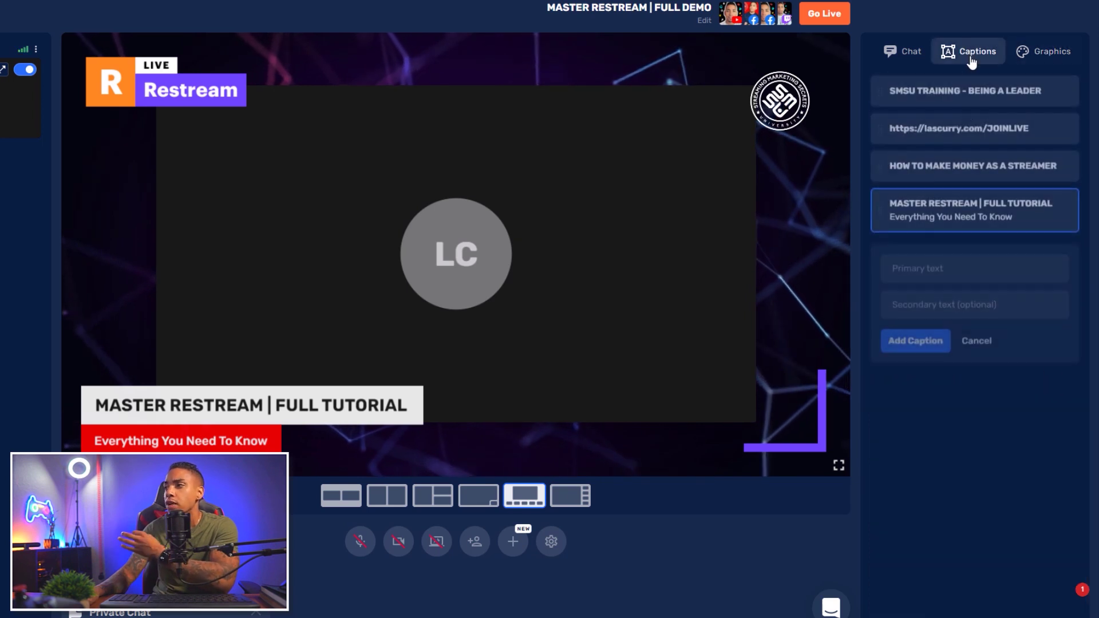
left_click(959, 223)
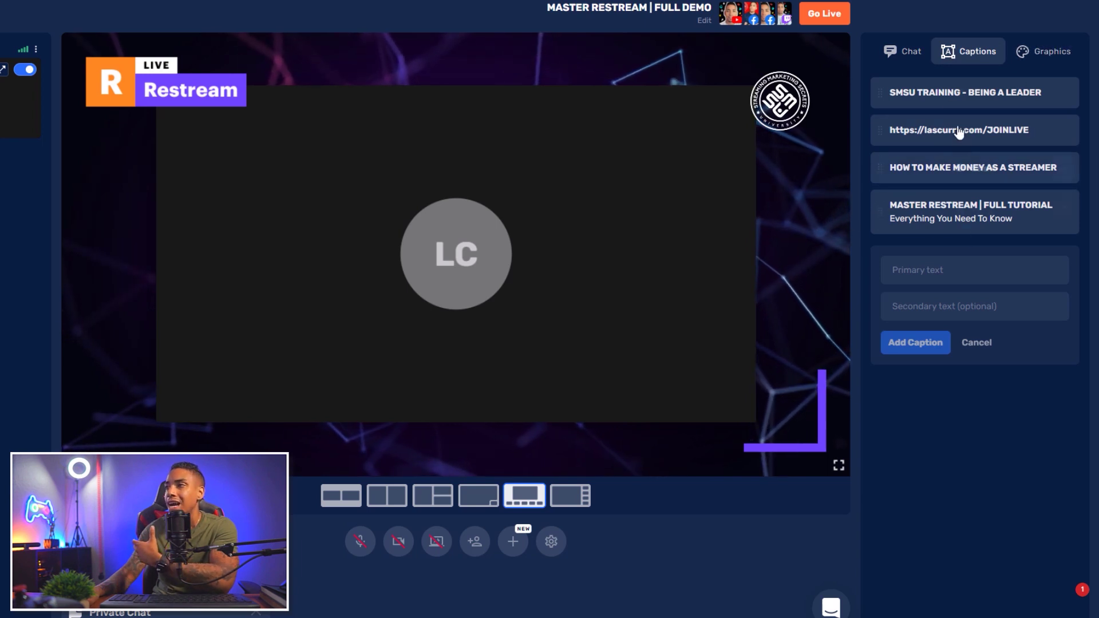
left_click(1037, 53)
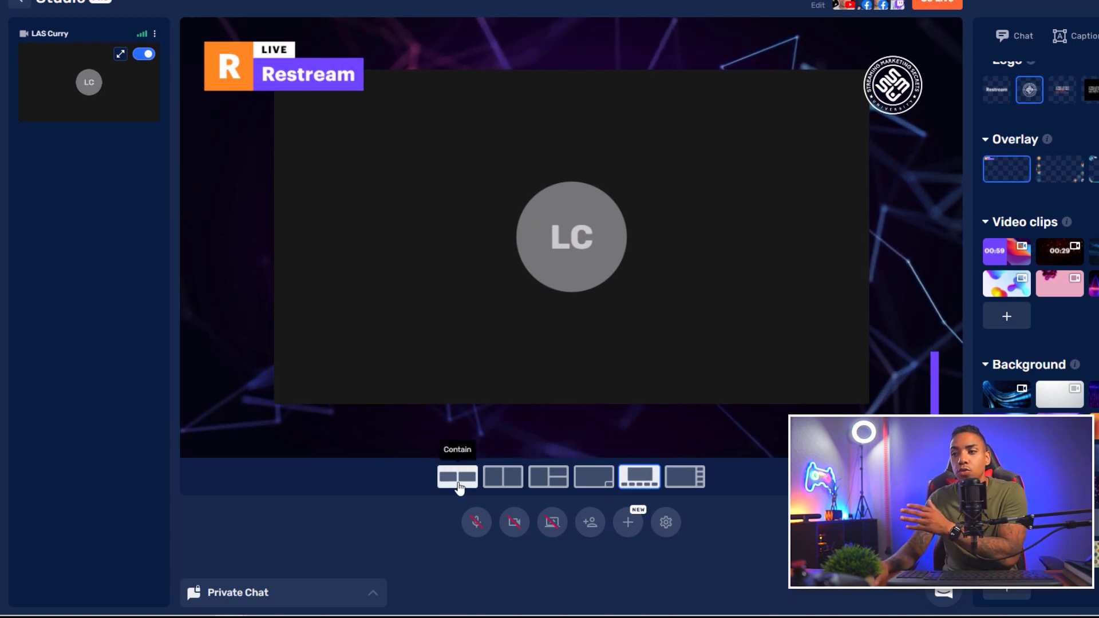
Switch the stream to the full-frame layout with a small corner inset and share the entire Screen 2
left_click(459, 485)
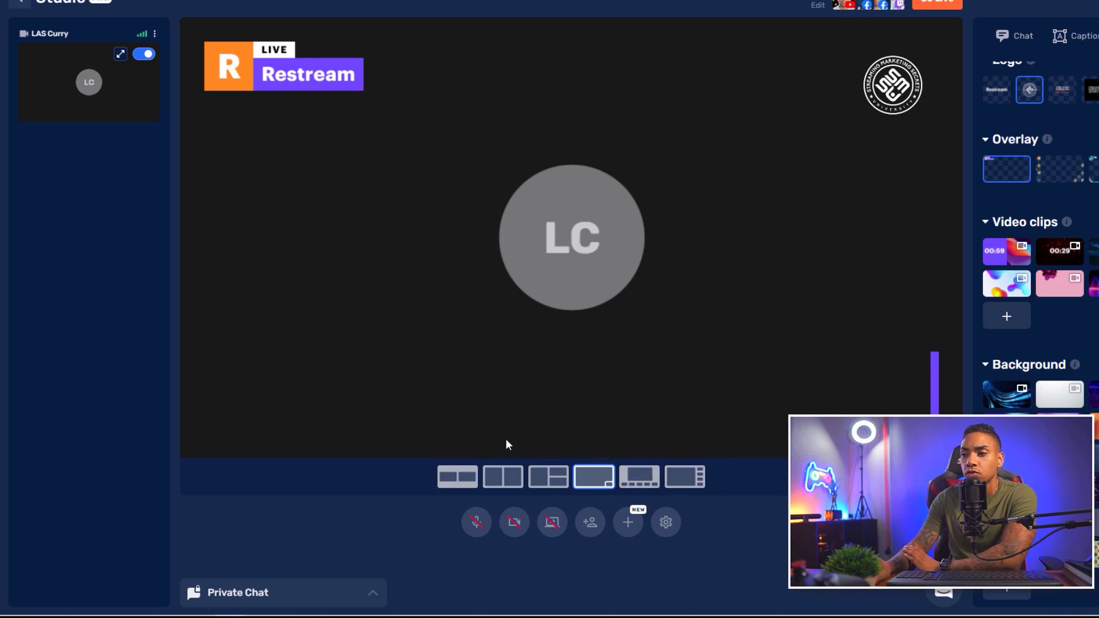
left_click(547, 537)
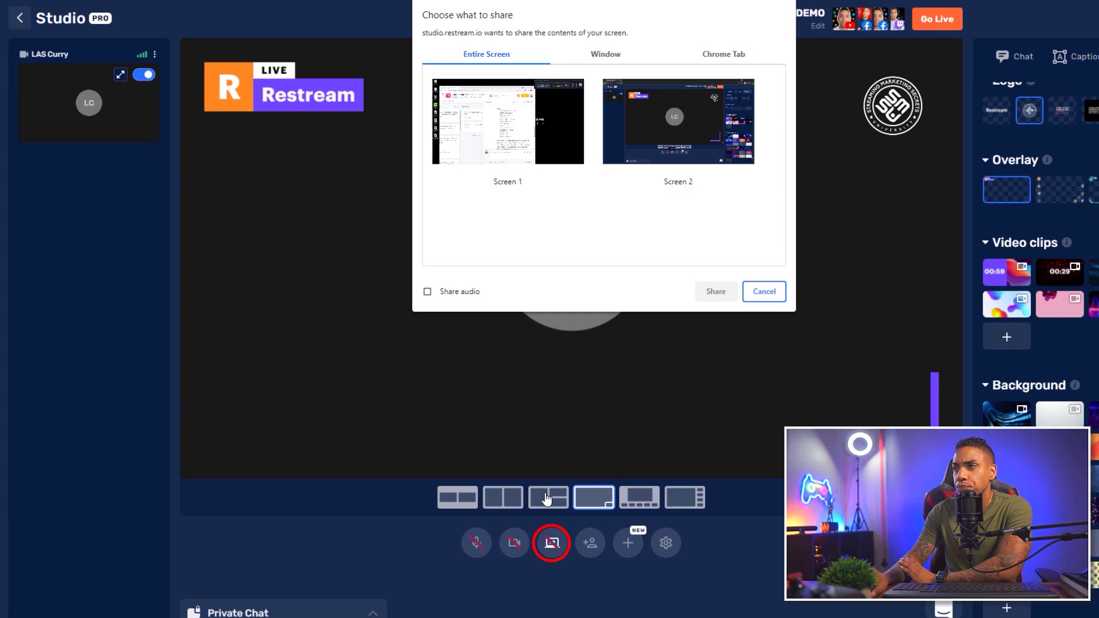
left_click(643, 136)
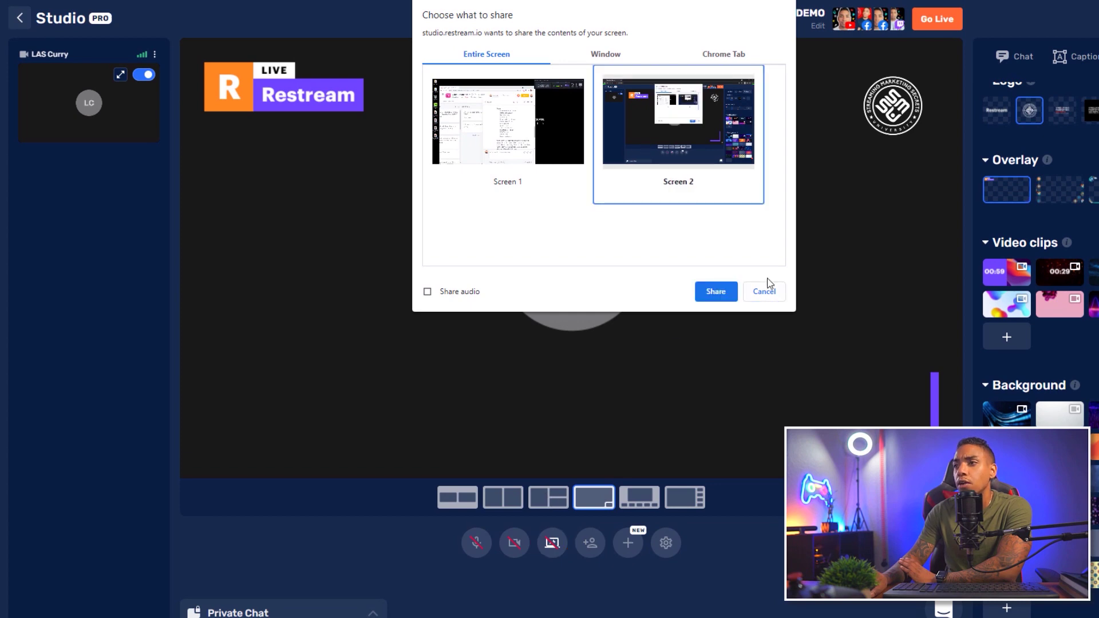
left_click(724, 292)
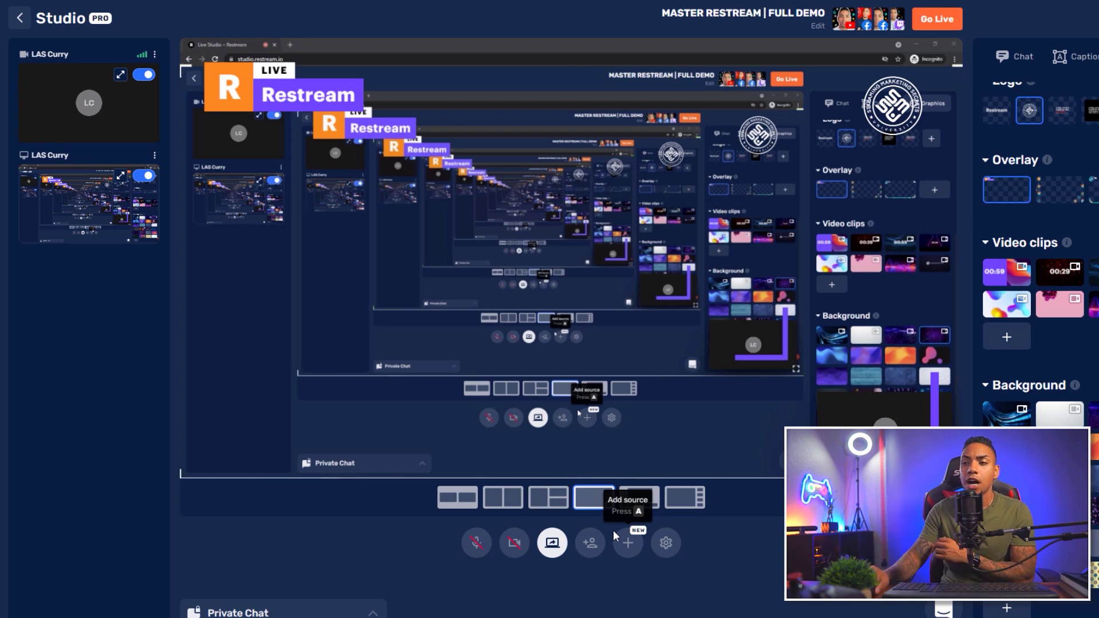
Arrange the shared screen and the participant in the gapless two-column layout, trying the Contain layout first
left_click(443, 502)
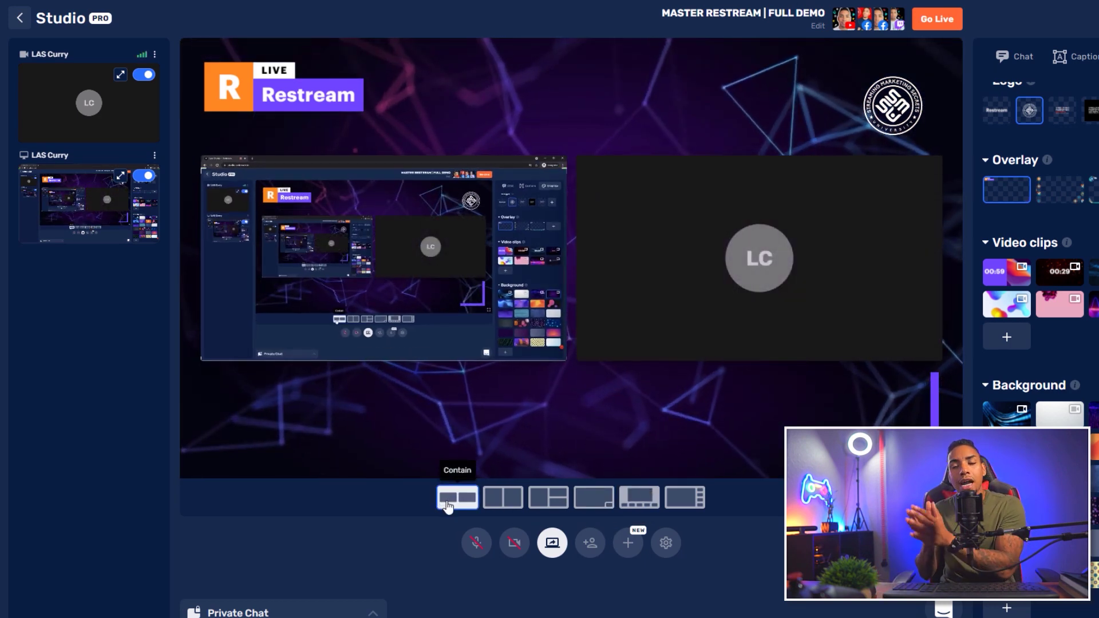
left_click(495, 502)
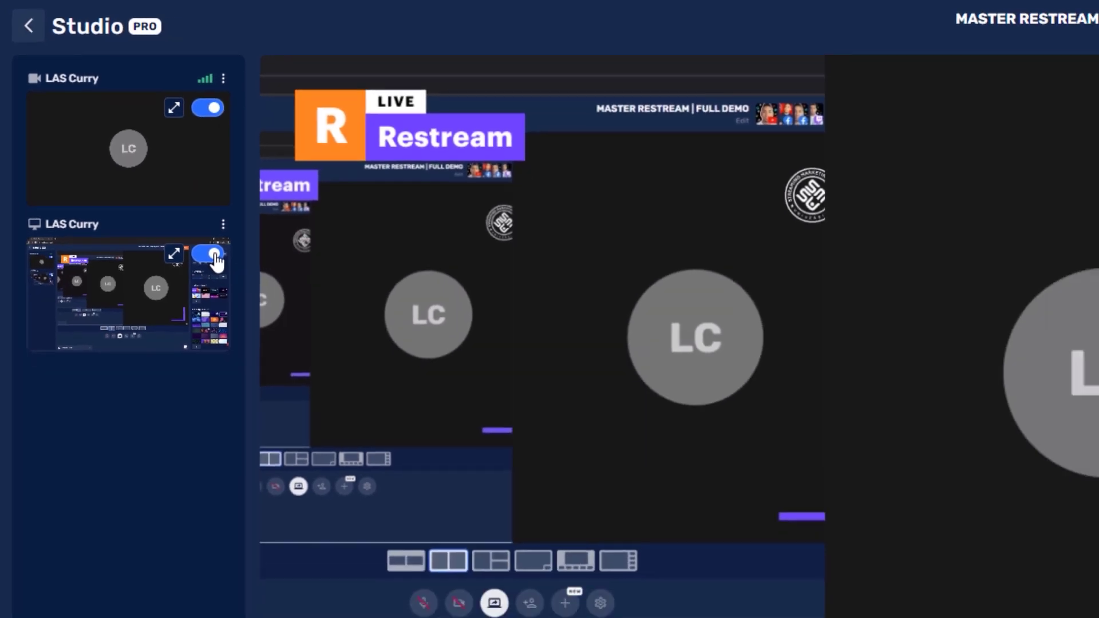
Take the shared screen off the stream and enable the camera
left_click(248, 294)
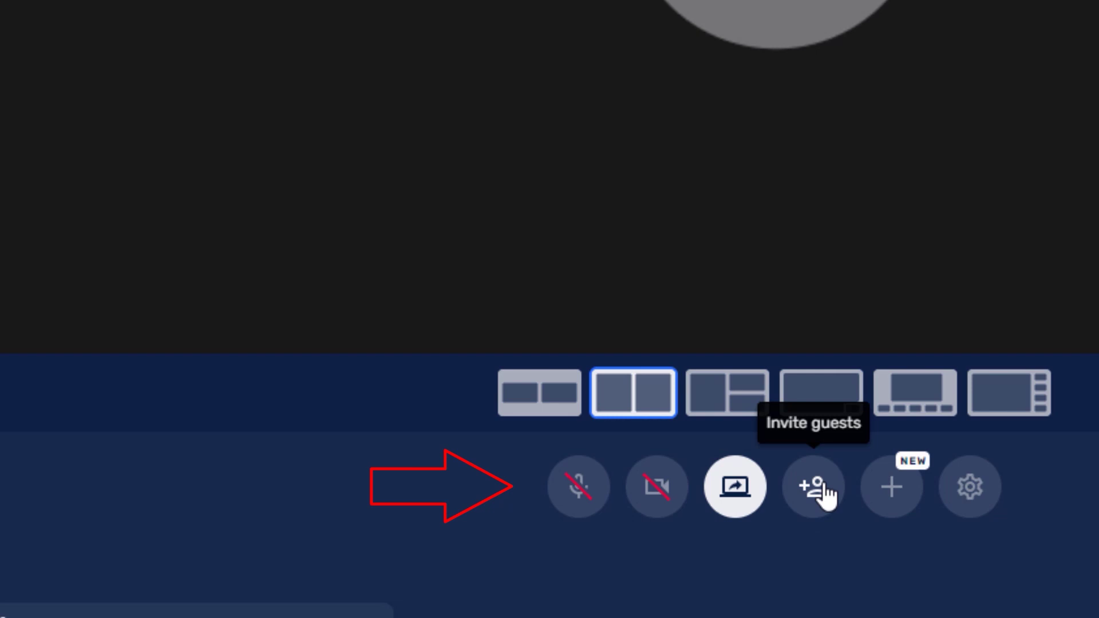
left_click(678, 498)
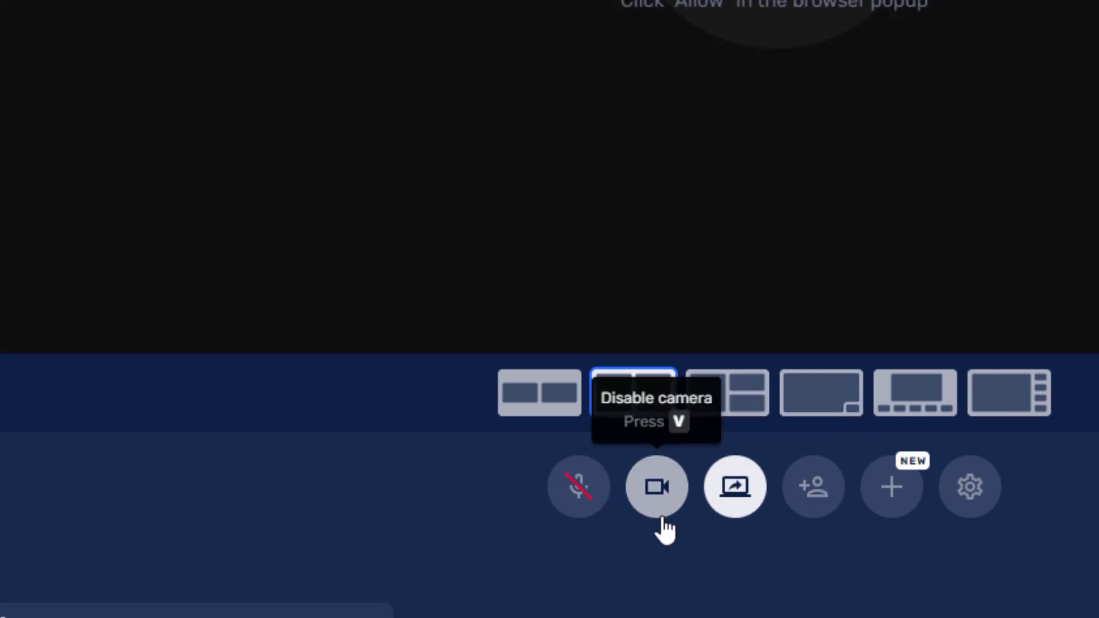